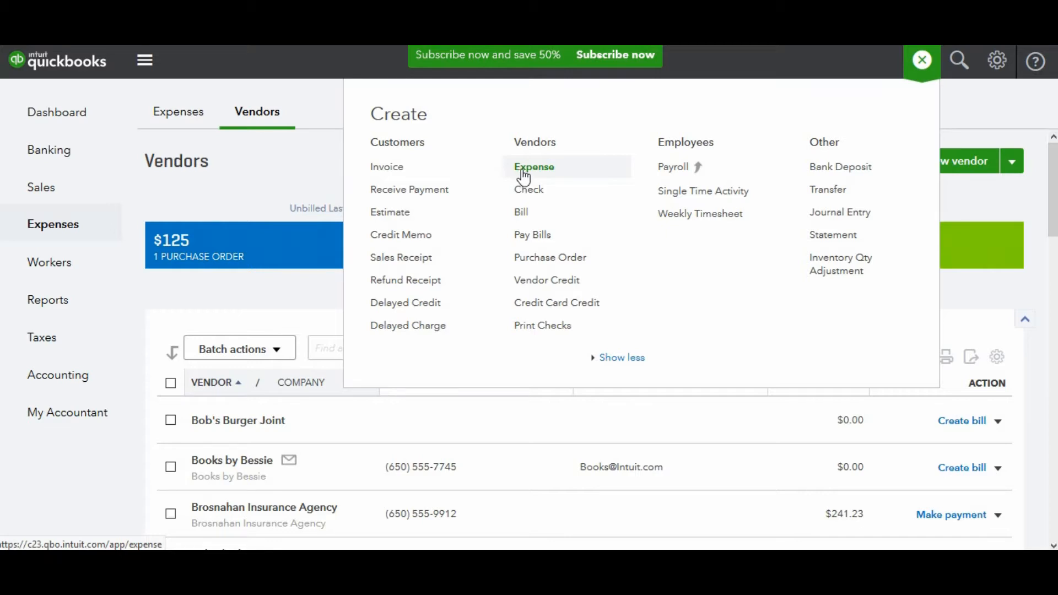
Create a new bill and choose The Dirt Company as the vendor
click(522, 213)
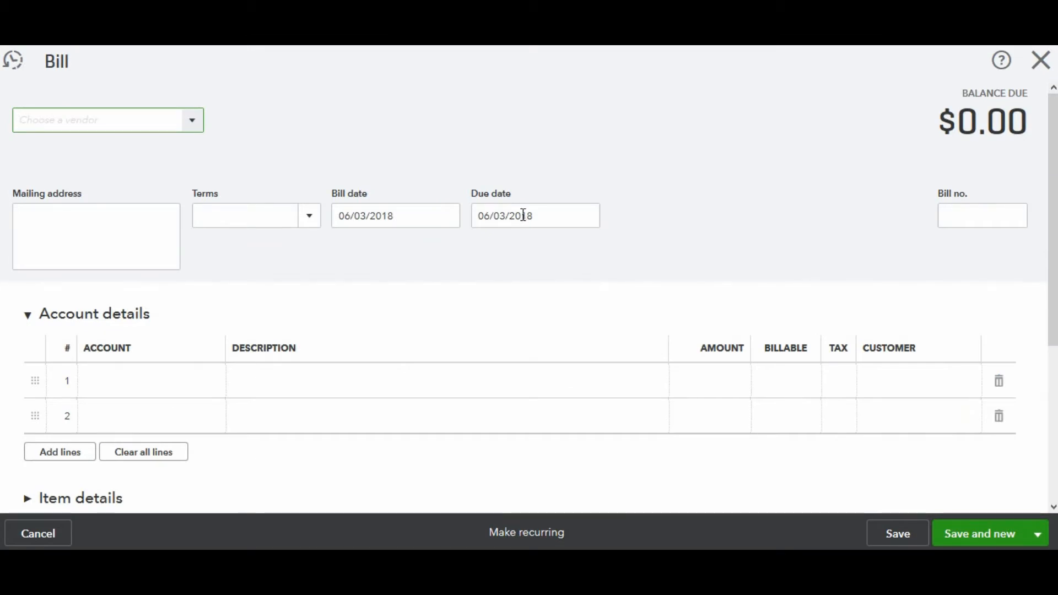
text(Dirt)
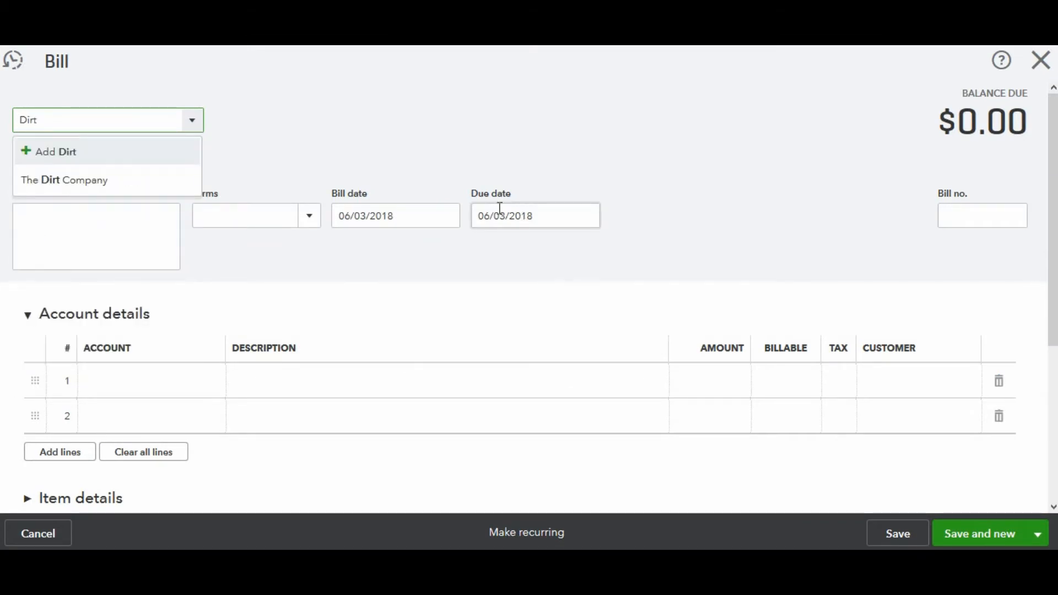
click(128, 181)
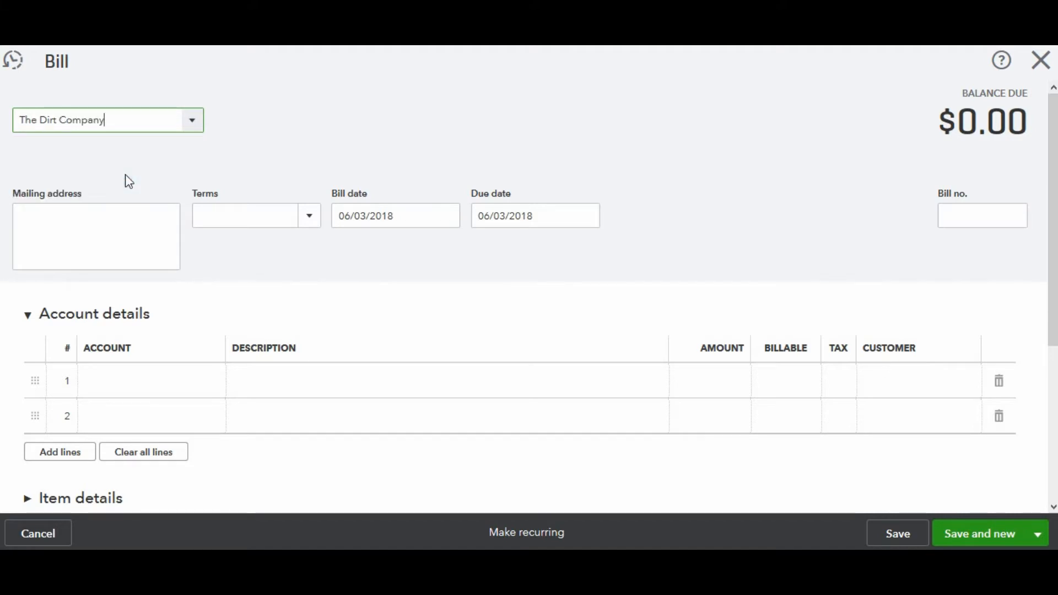
Charge the bill's first line to Job Materials for 250.00, then save and close the bill
click(114, 379)
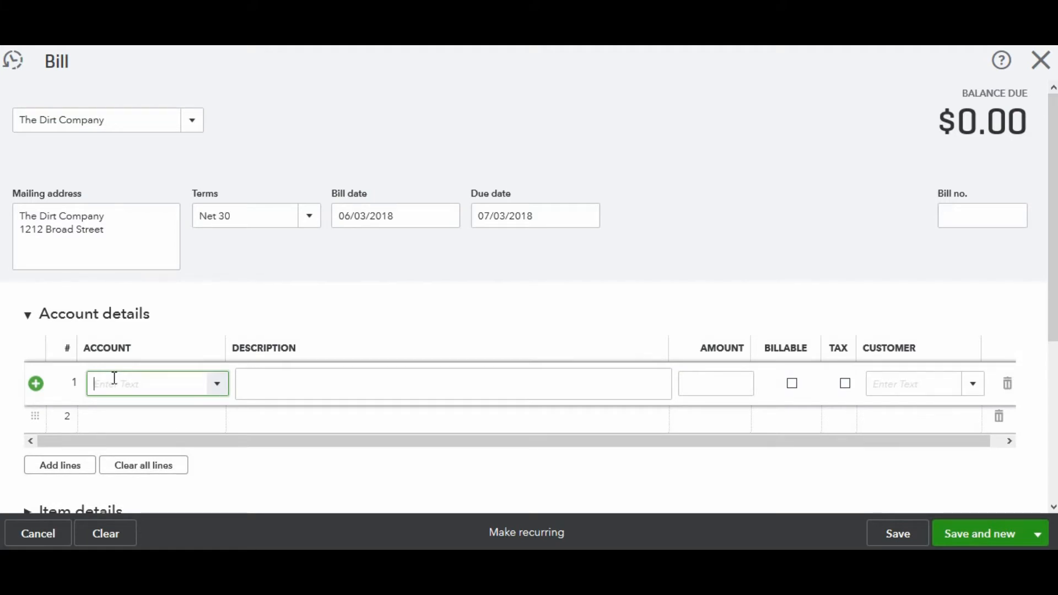
text(Mater)
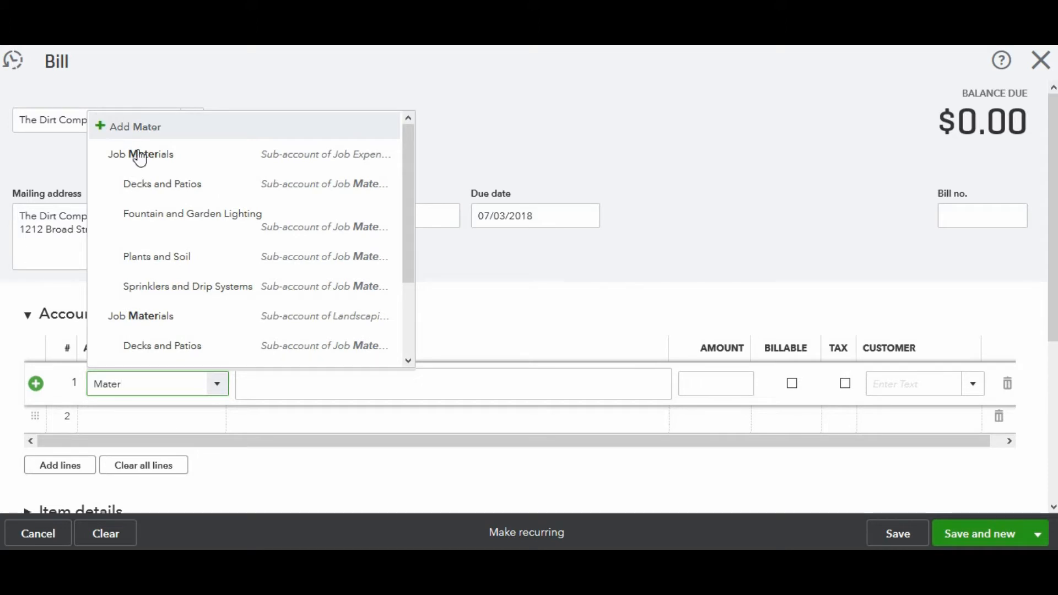
click(141, 165)
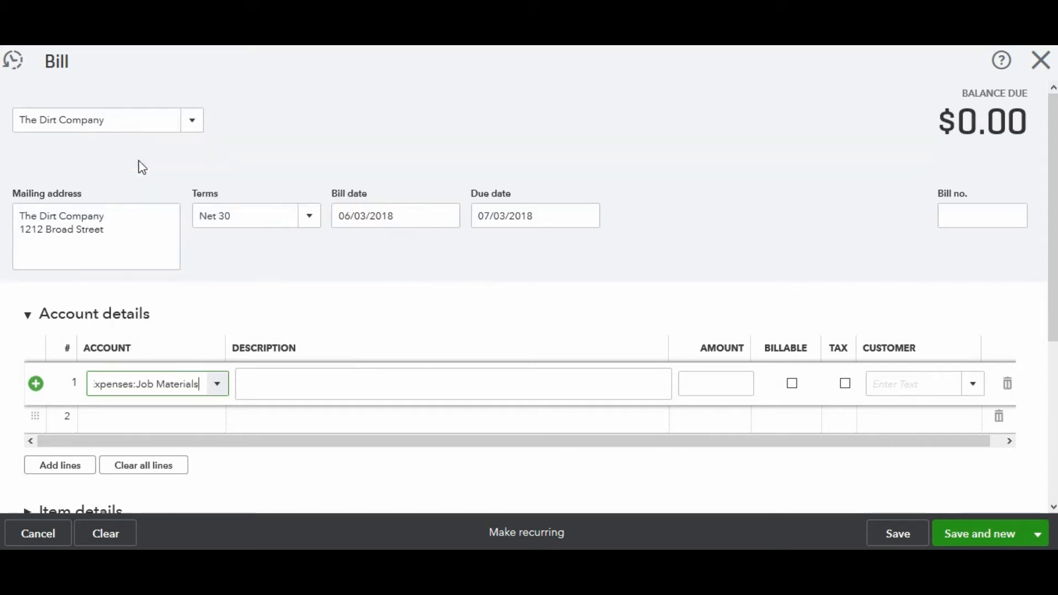
click(710, 386)
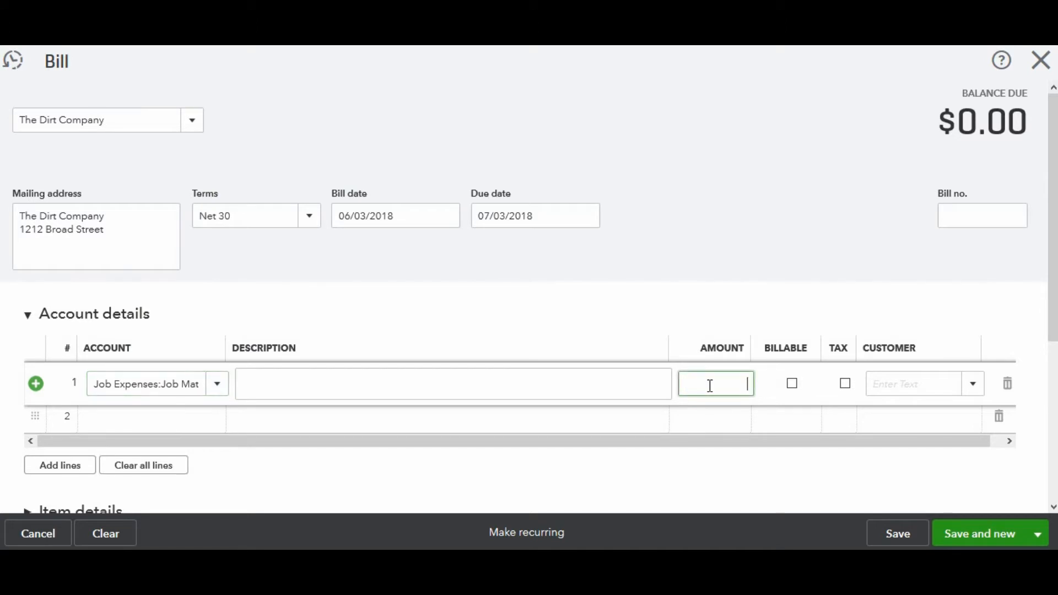
text(250.00)
click(1040, 536)
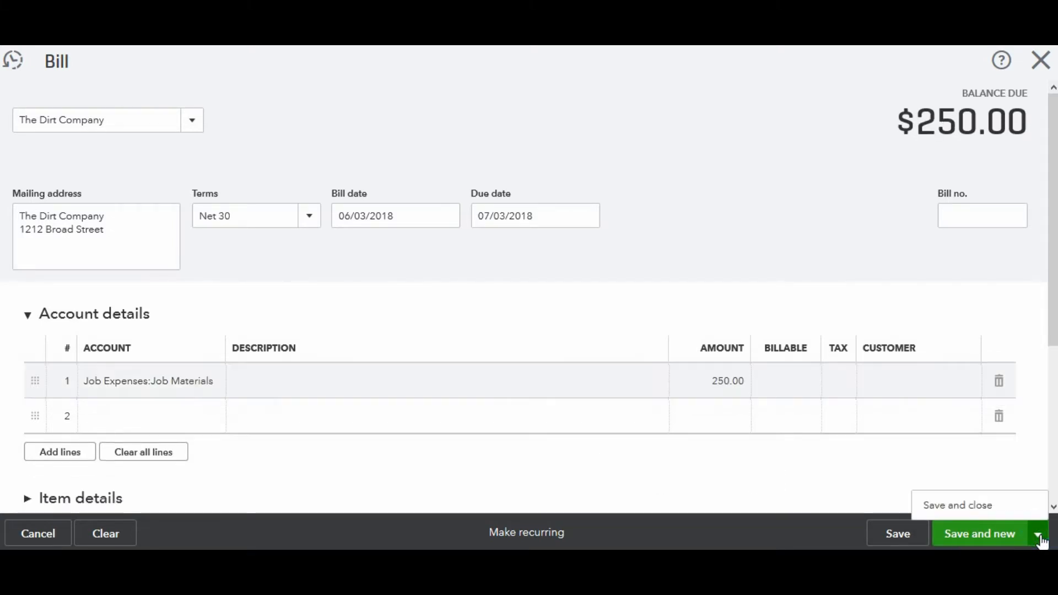
click(981, 505)
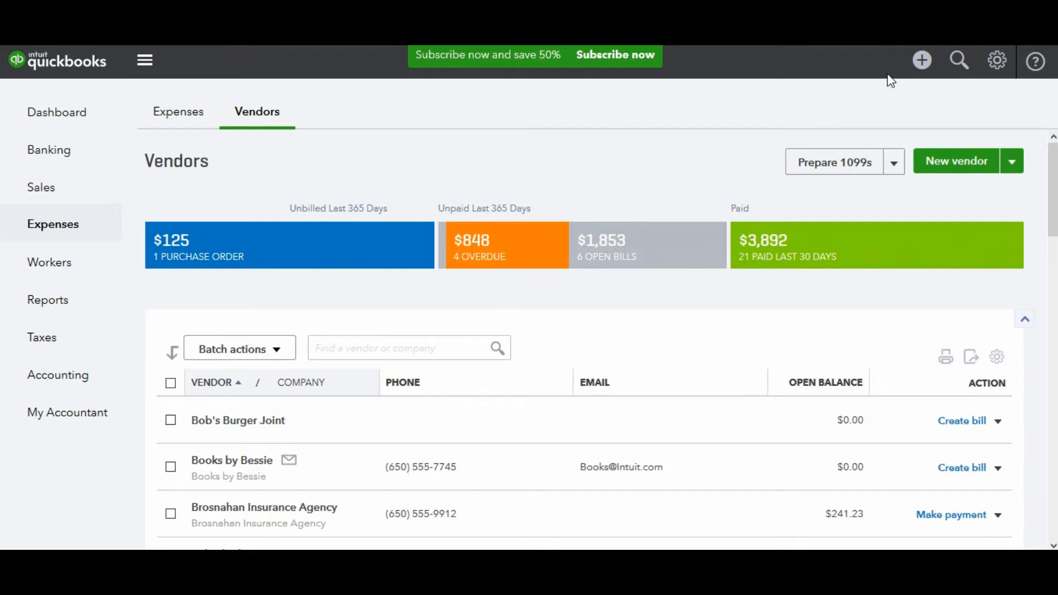
Open Pay Bills and select the PG&E, Brosnahan Insurance Agency and The Dirt Company bills
click(919, 72)
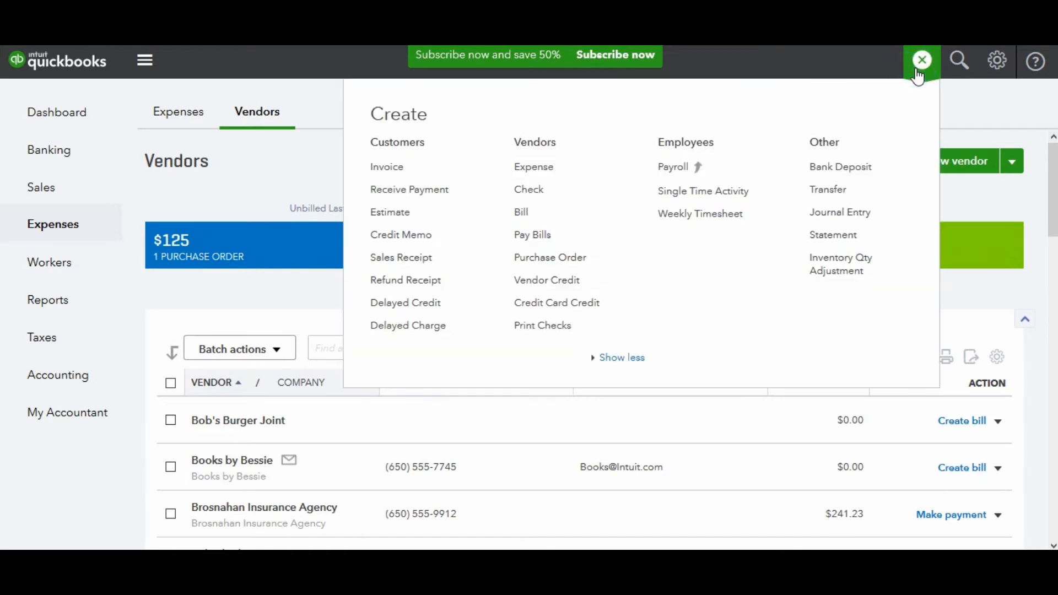
click(539, 237)
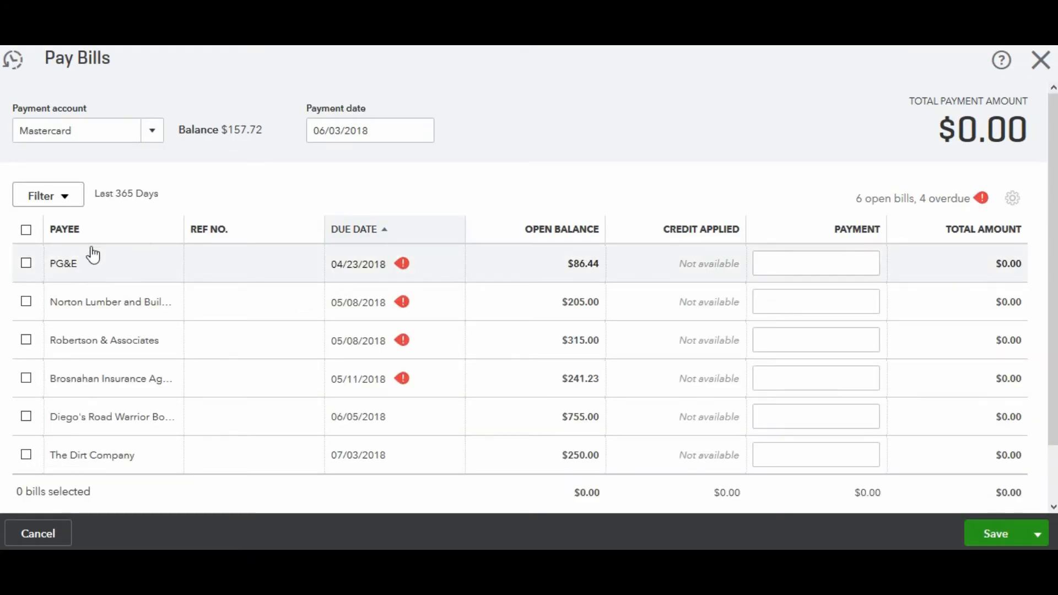
click(26, 264)
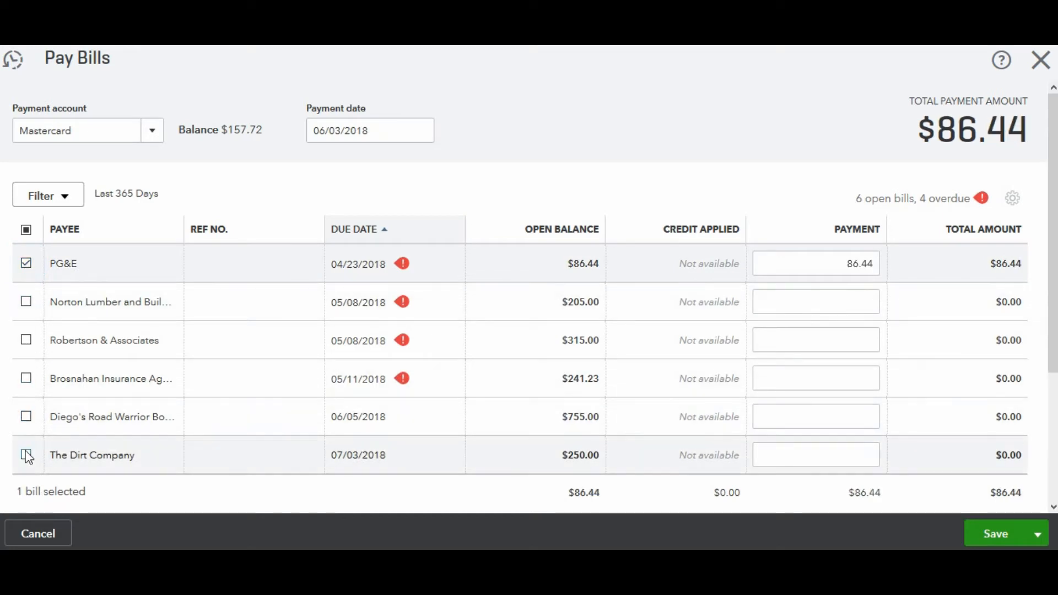
click(26, 455)
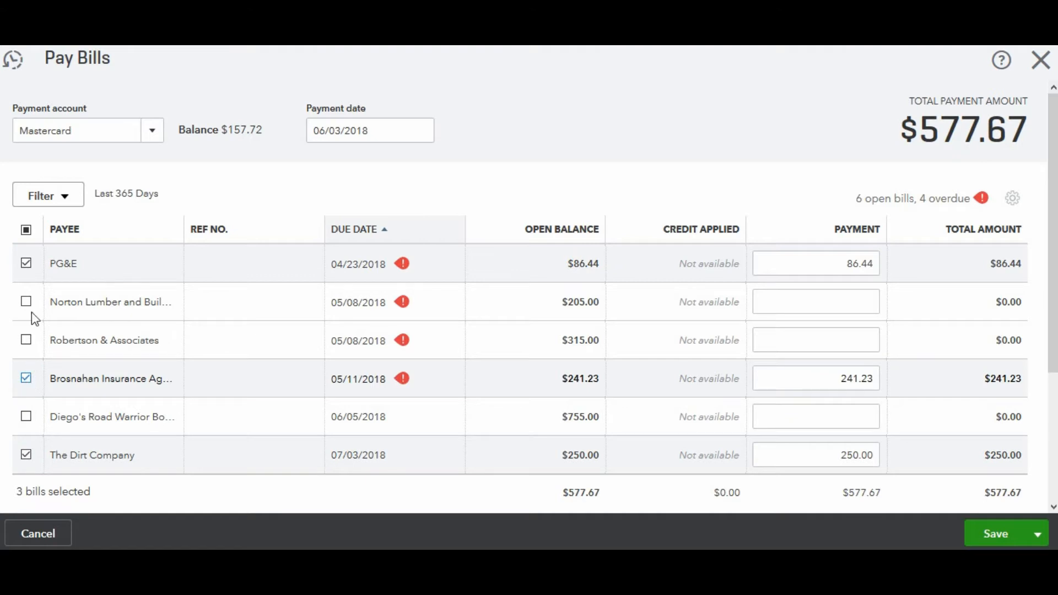
Pay the selected bills from the Checking account with Print later ticked, then save and close
click(150, 132)
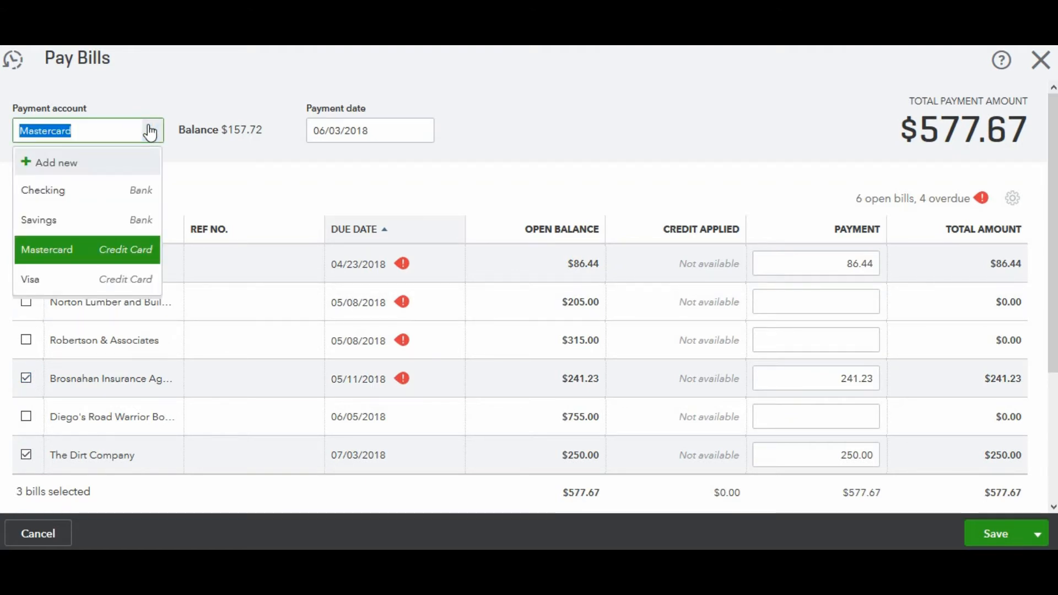
click(108, 189)
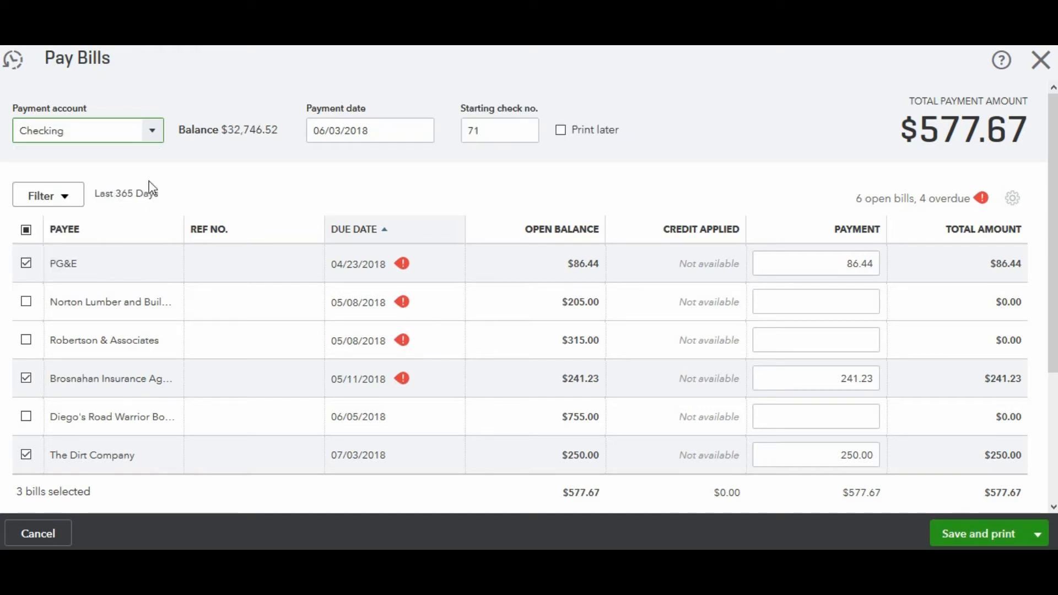
click(562, 130)
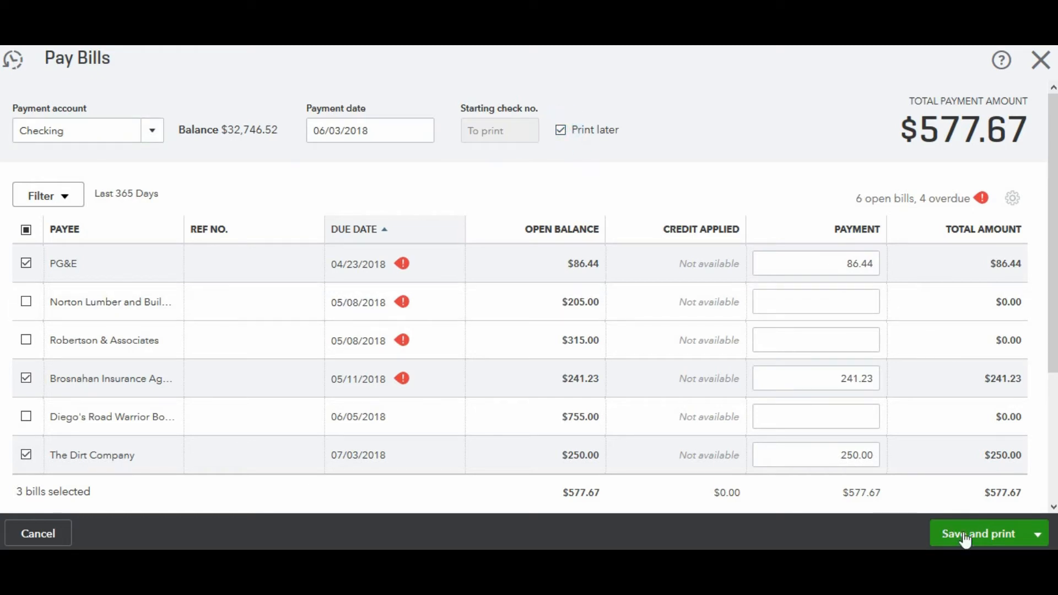
click(1036, 536)
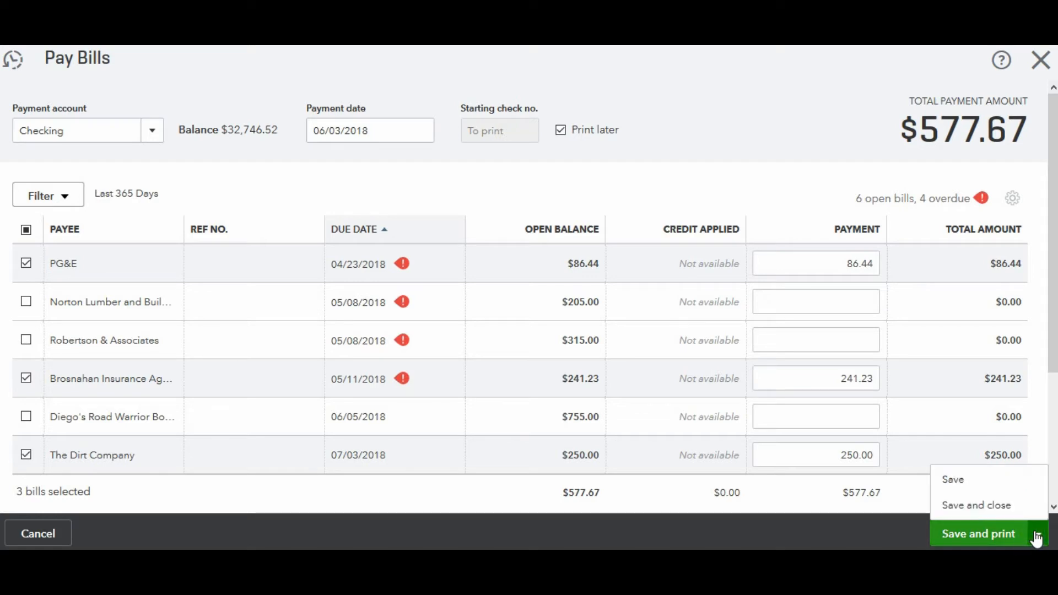
click(978, 508)
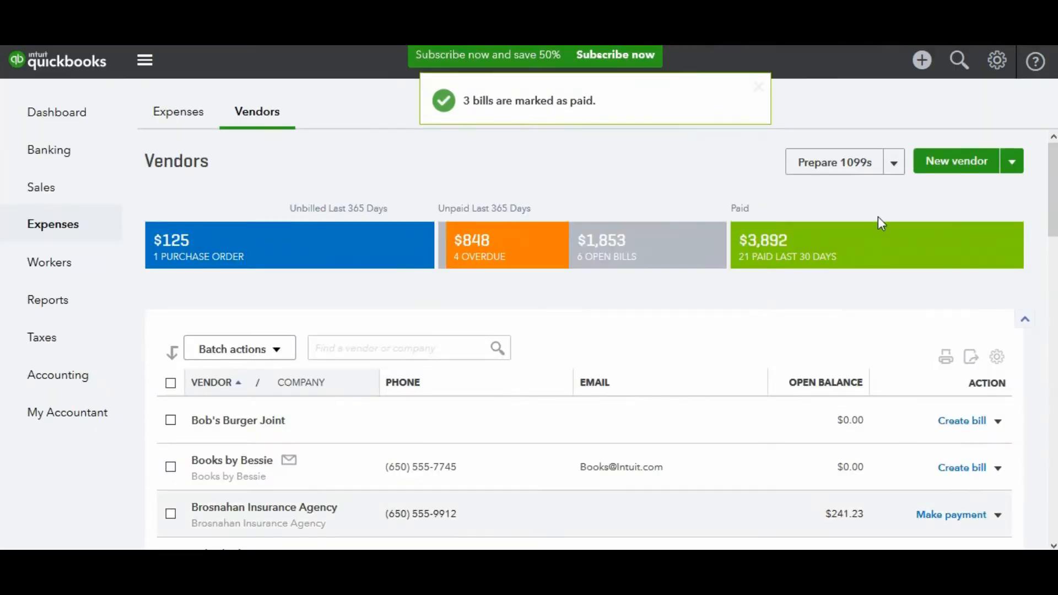
Open Print Checks setup, review the sample instructions, and finish the setup
click(926, 65)
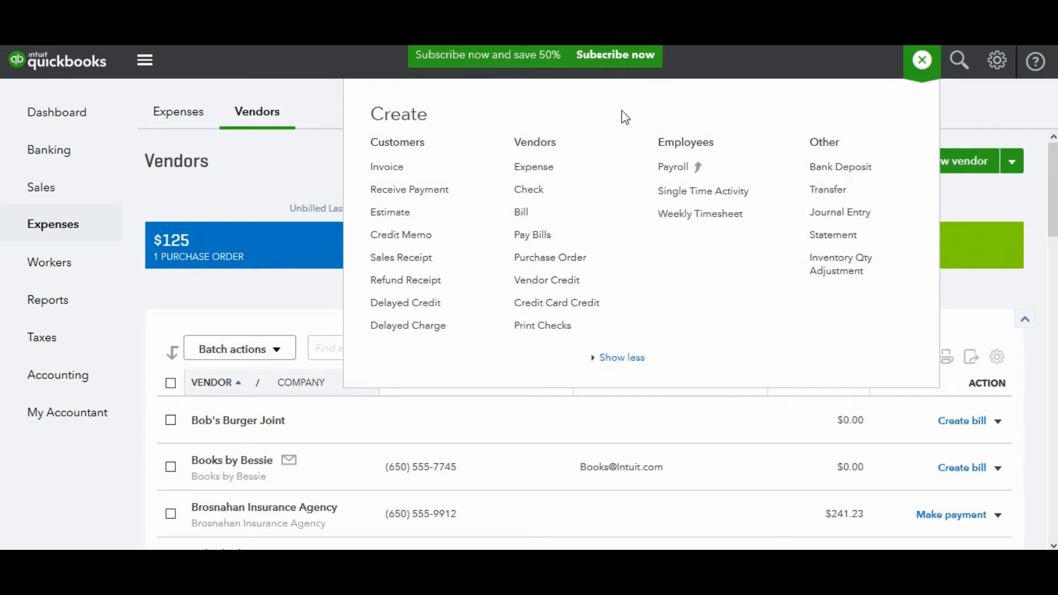
click(540, 333)
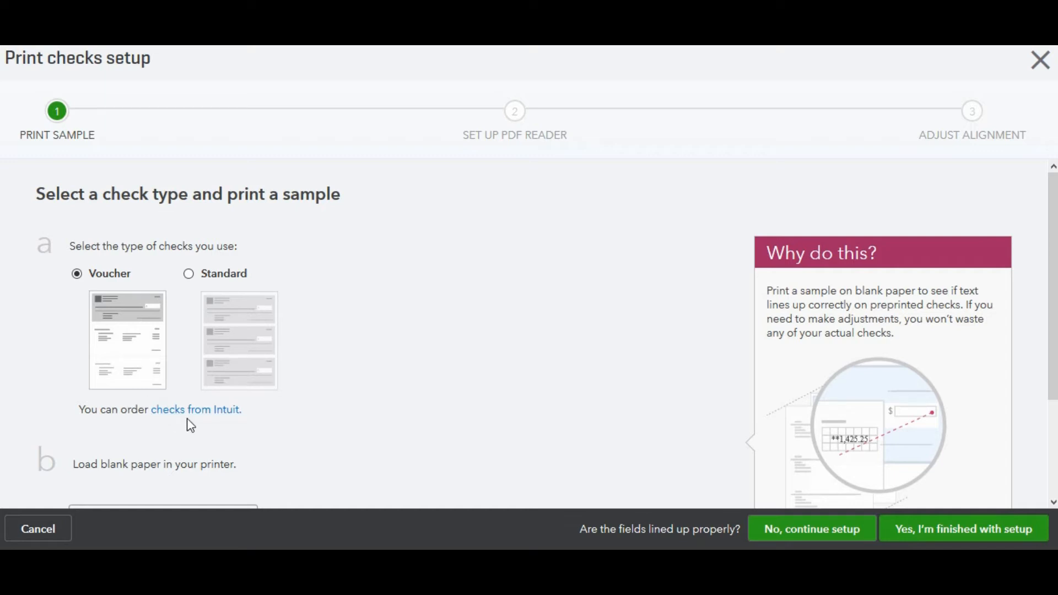
click(1055, 237)
drag(1054, 237, 1054, 333)
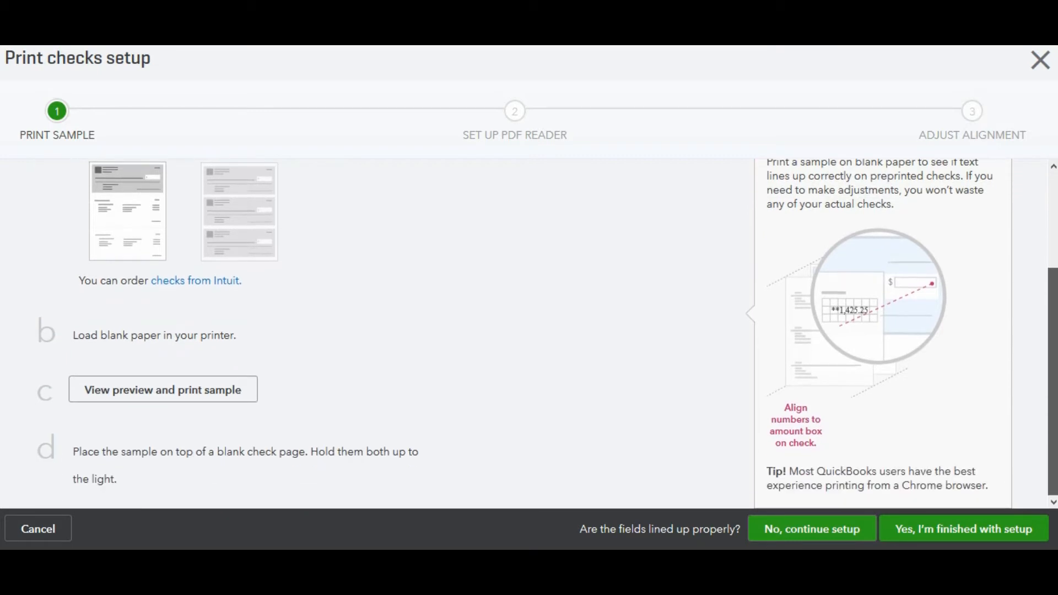
click(941, 531)
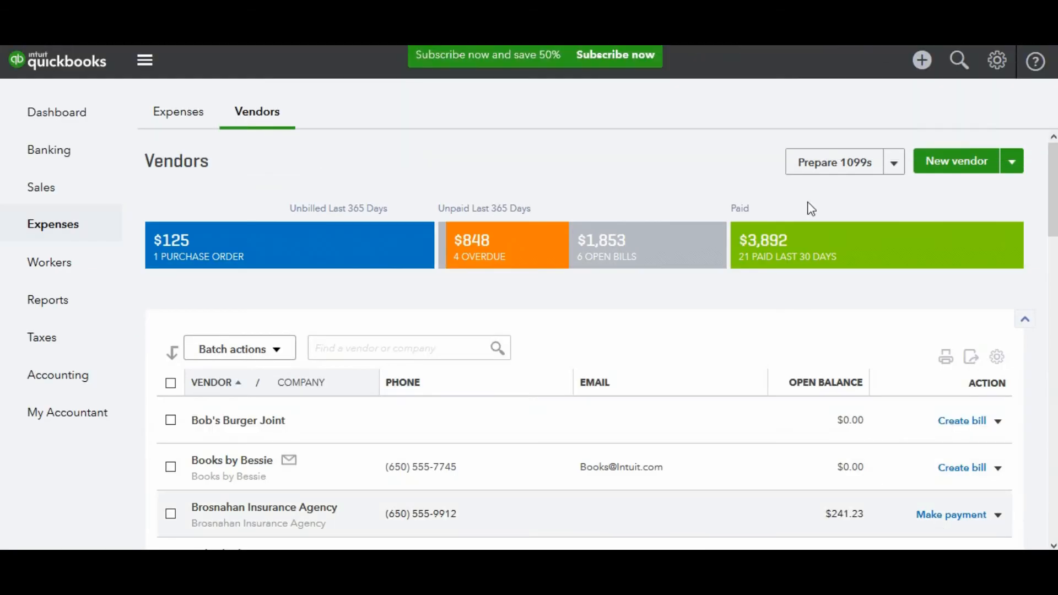
Review the bill payment checks queued for printing and close the Print Checks window
click(922, 61)
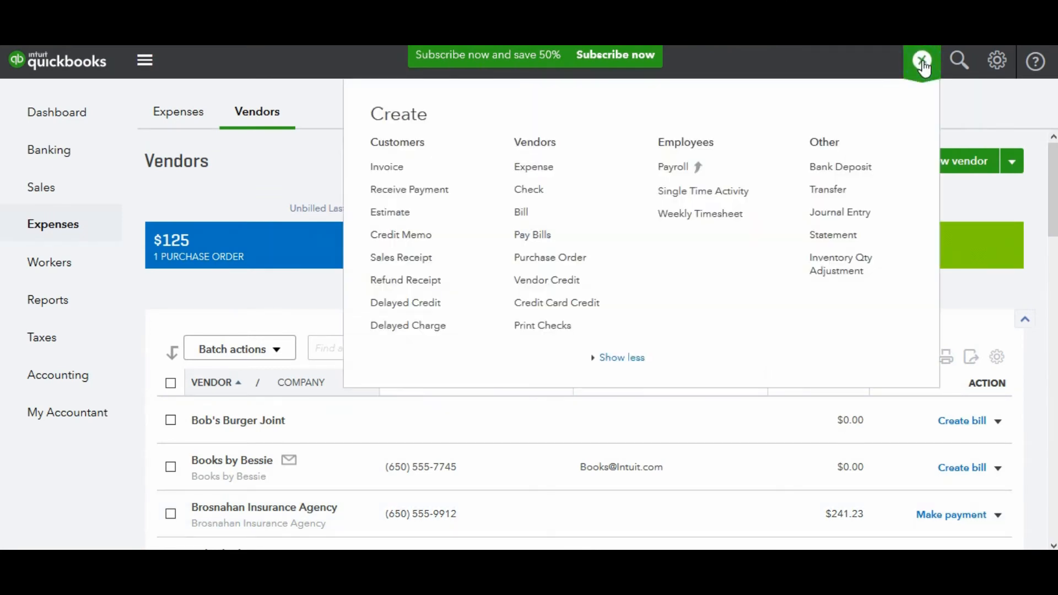
click(551, 333)
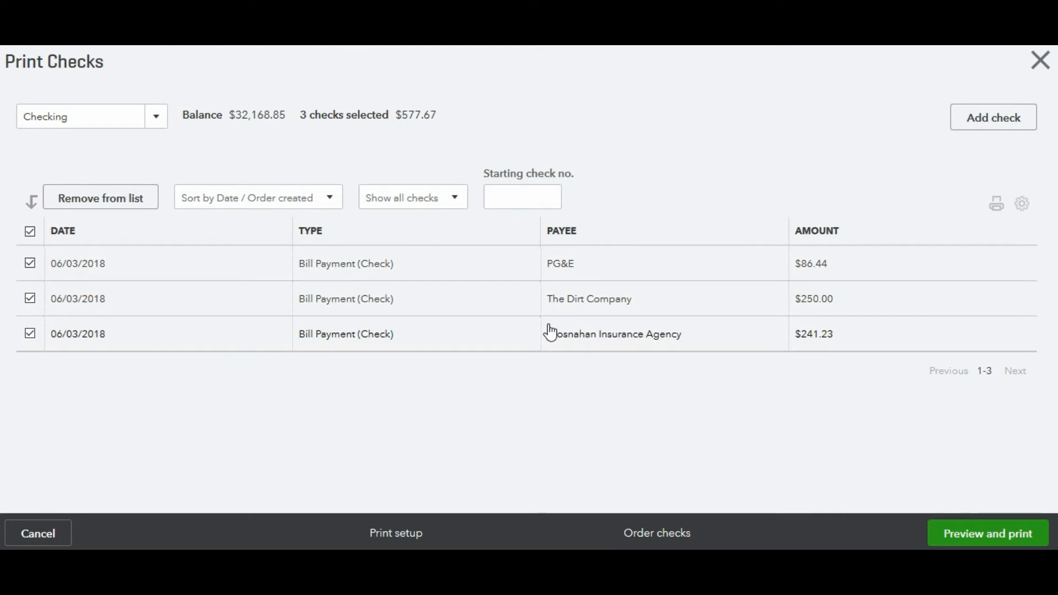
click(530, 199)
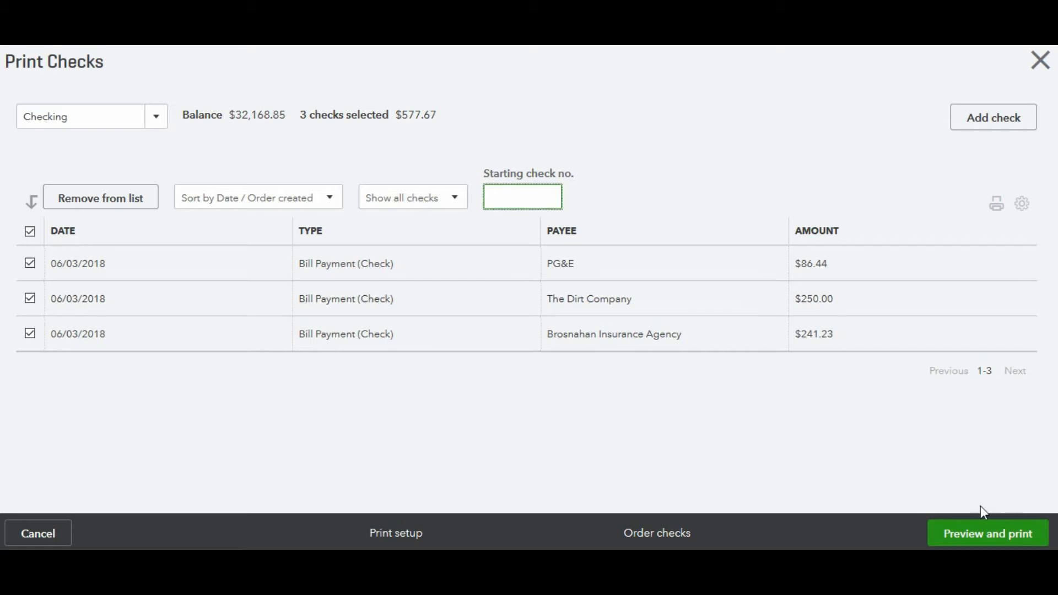
click(1041, 61)
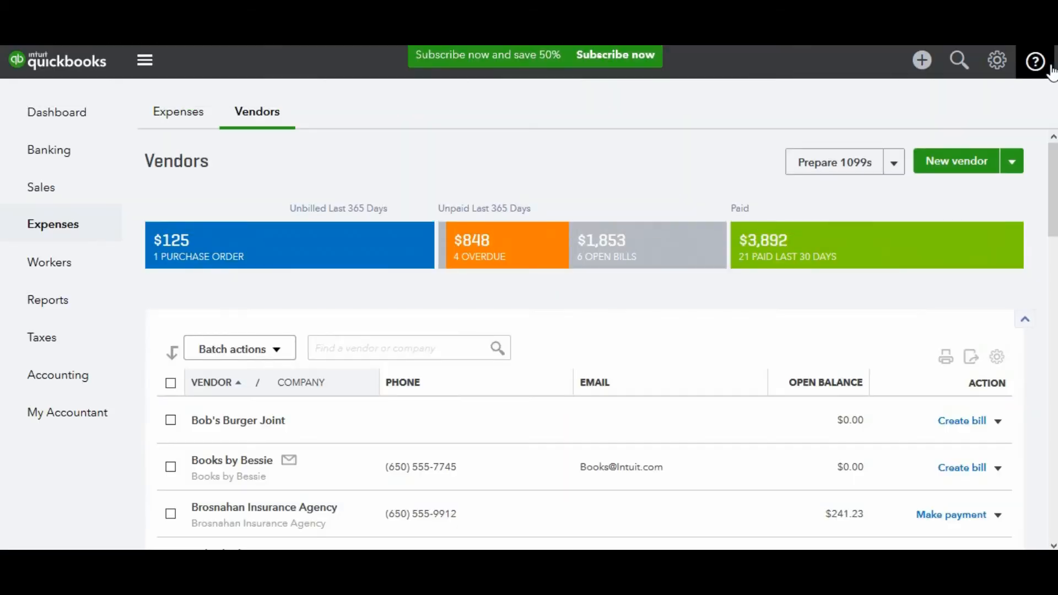
Write a new check to Books by Bessie from the Checking account
click(923, 71)
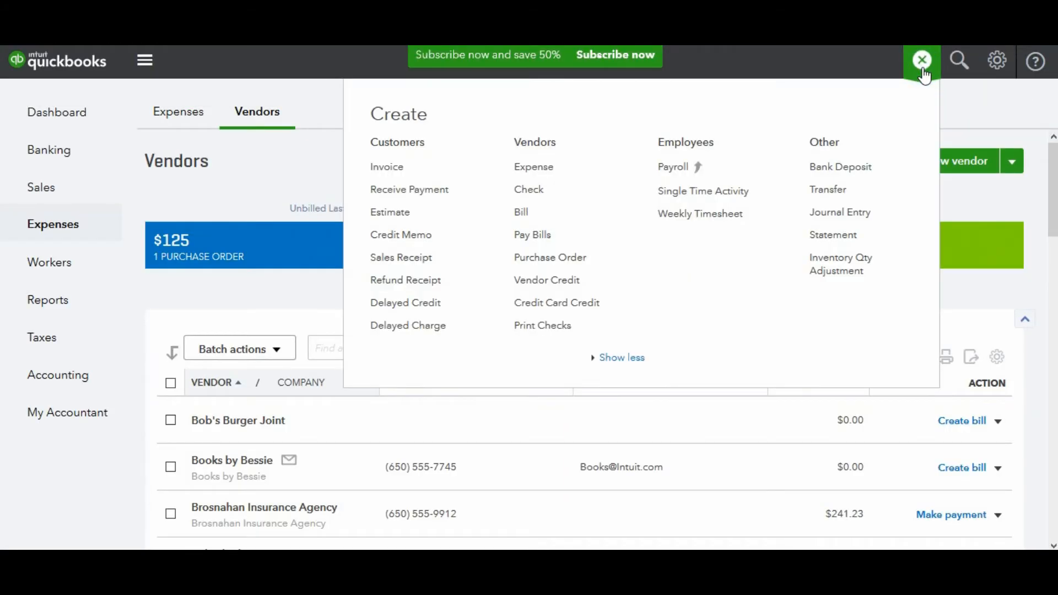
click(529, 195)
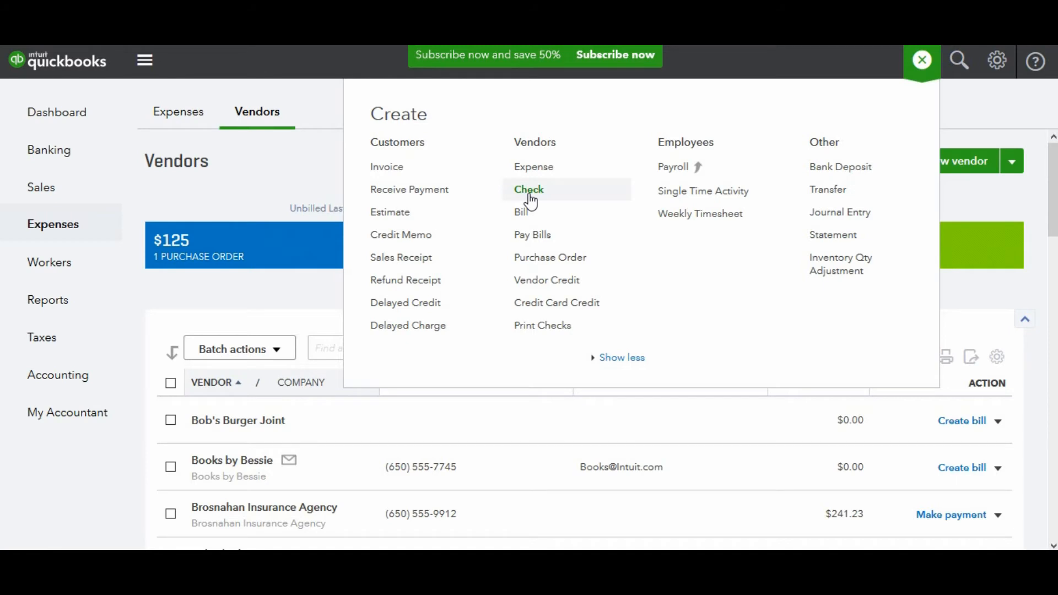
click(529, 197)
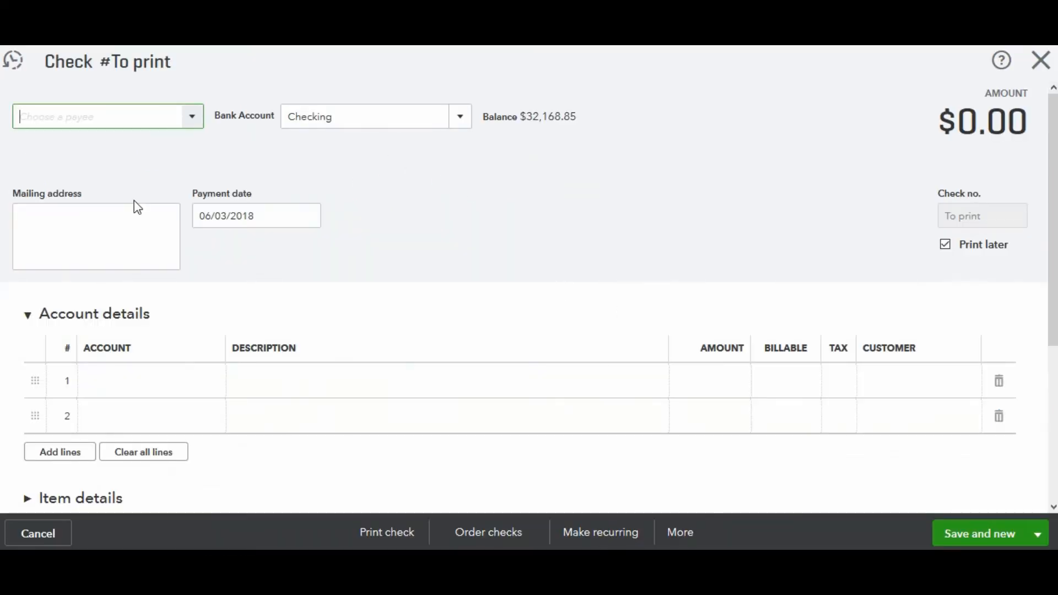
text(Bo)
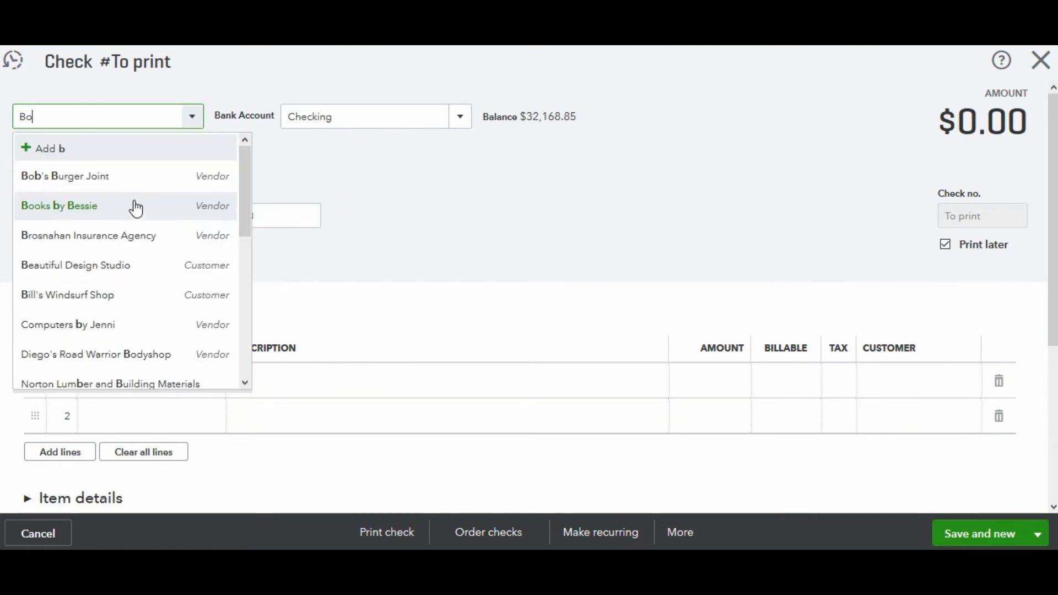
text(oks by Bessie)
key(Tab)
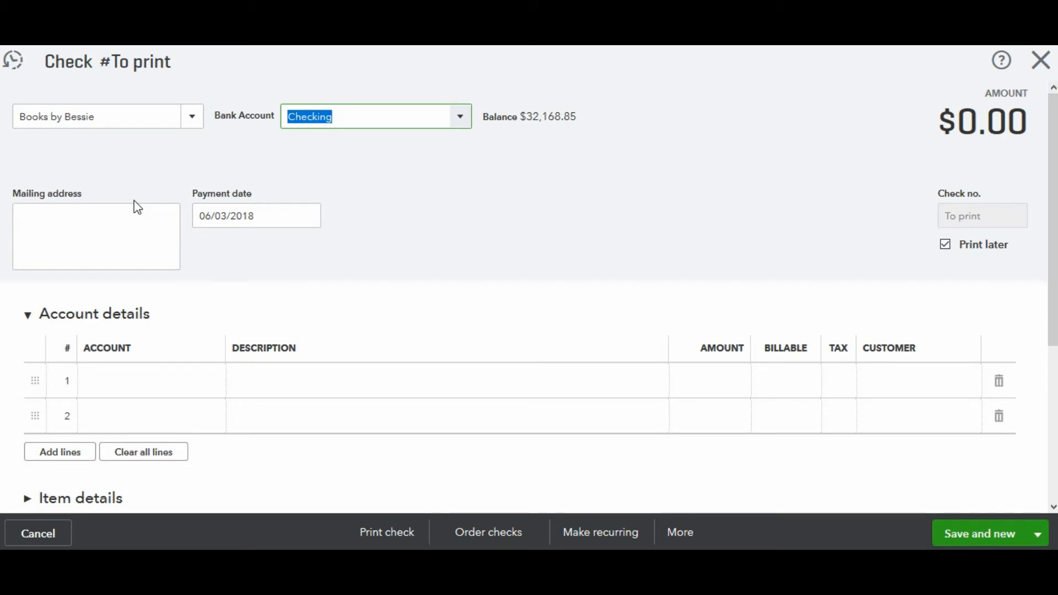
key(Tab)
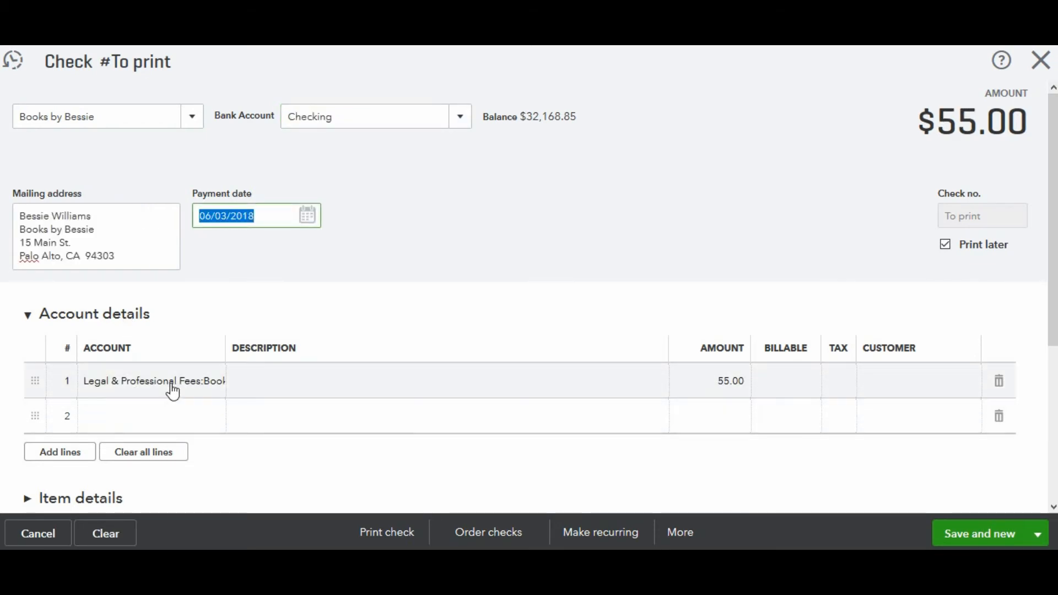
Set the check's line account to Legal & Professional Fees:Bookkeeper for 55.00, then save and close the check
click(217, 377)
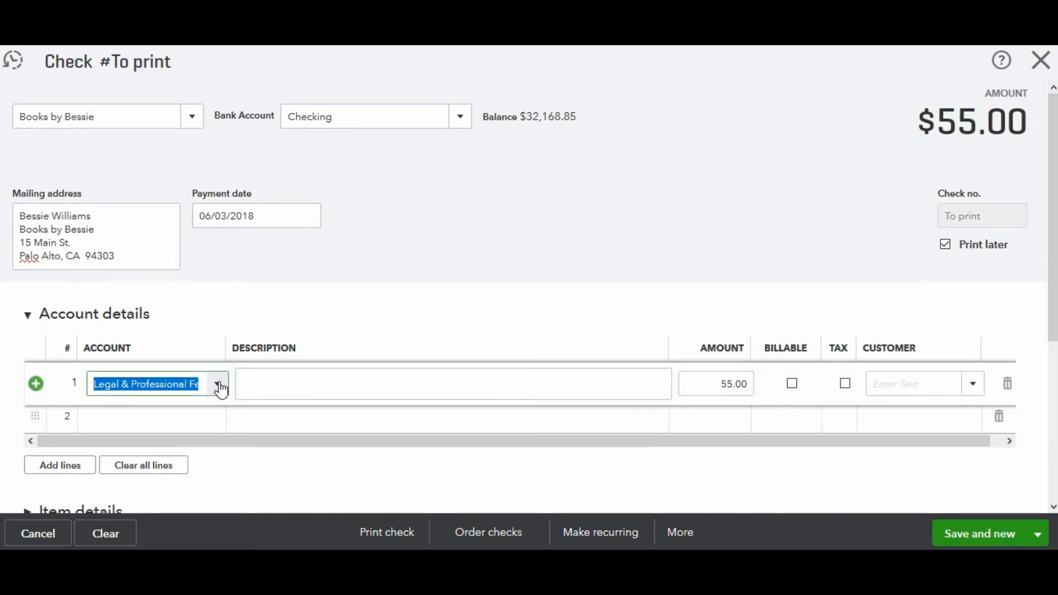
click(219, 386)
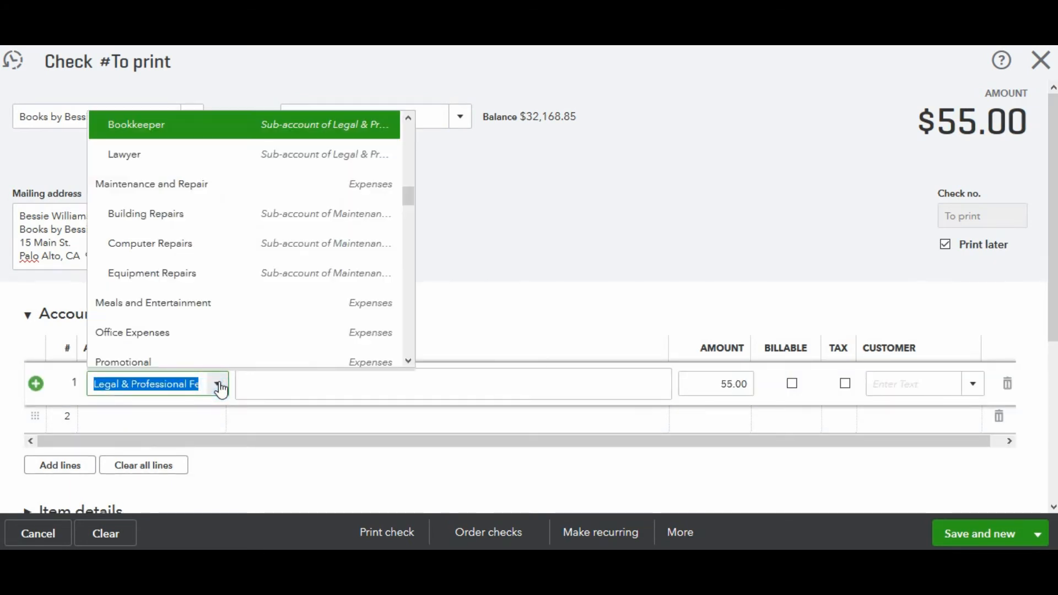
click(225, 131)
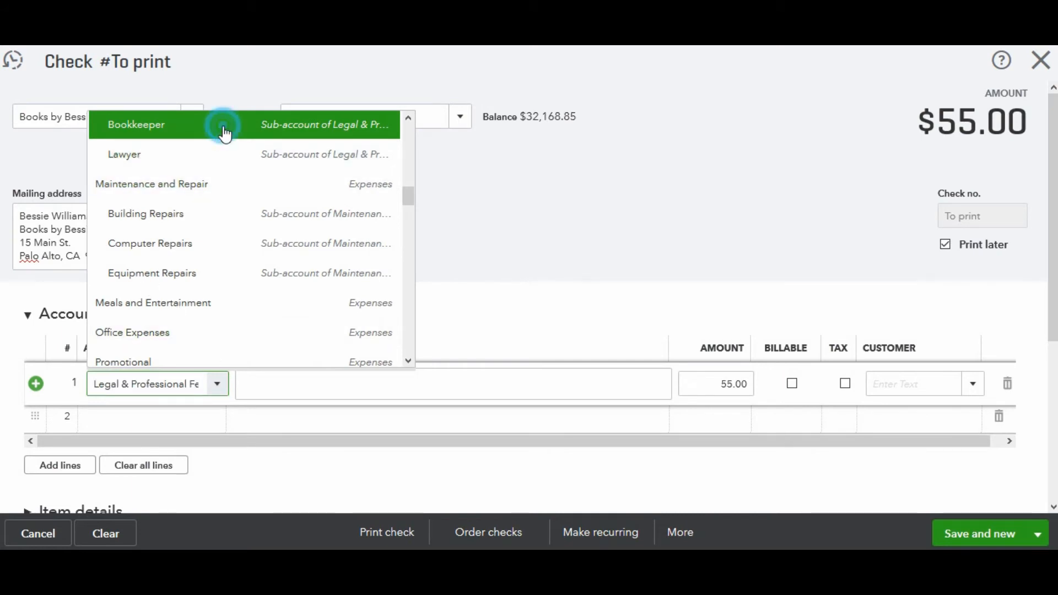
click(722, 386)
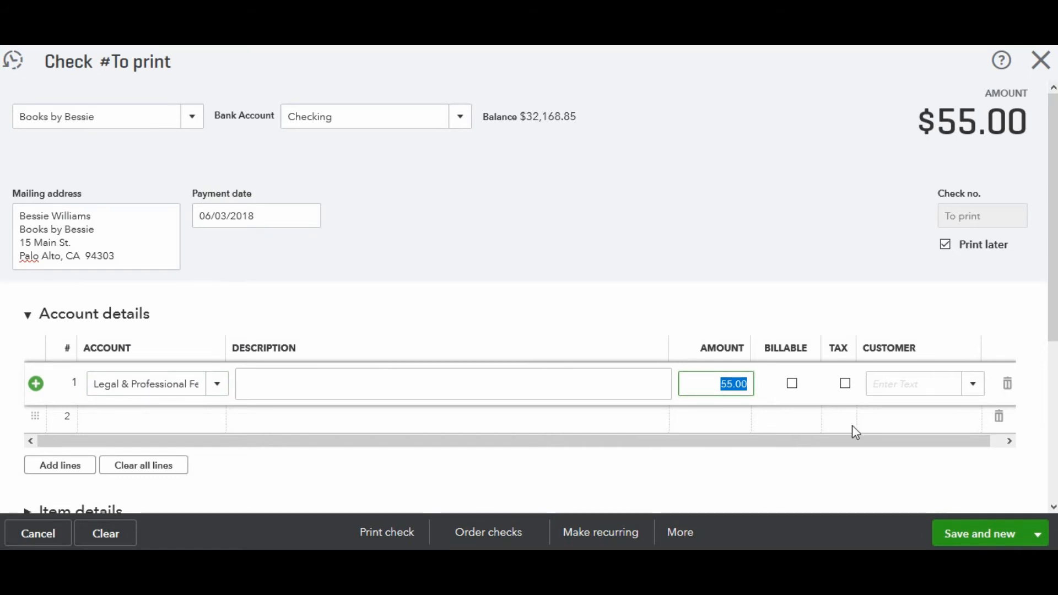
click(1041, 539)
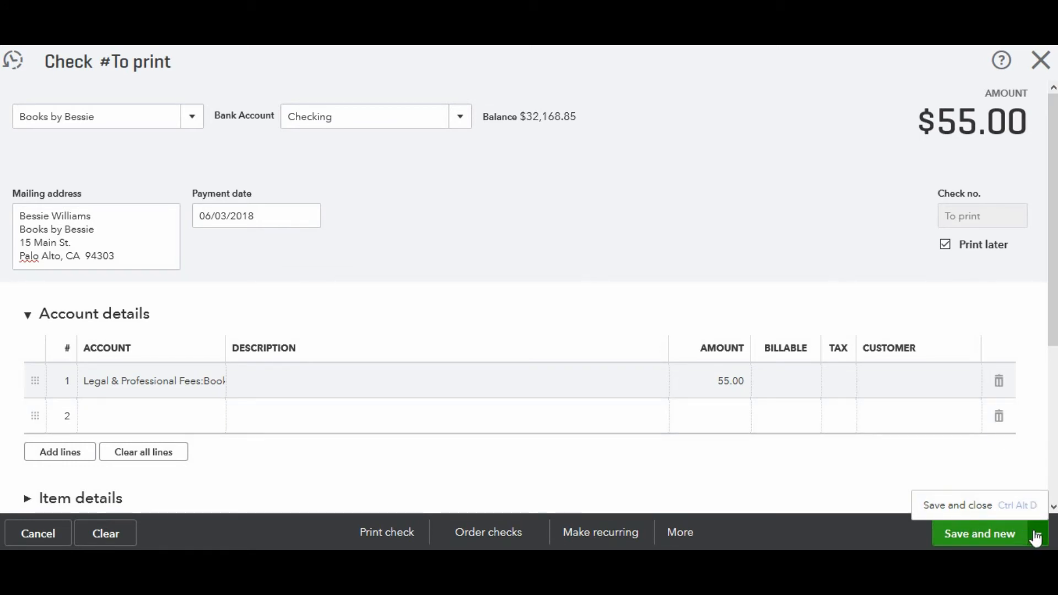
click(987, 506)
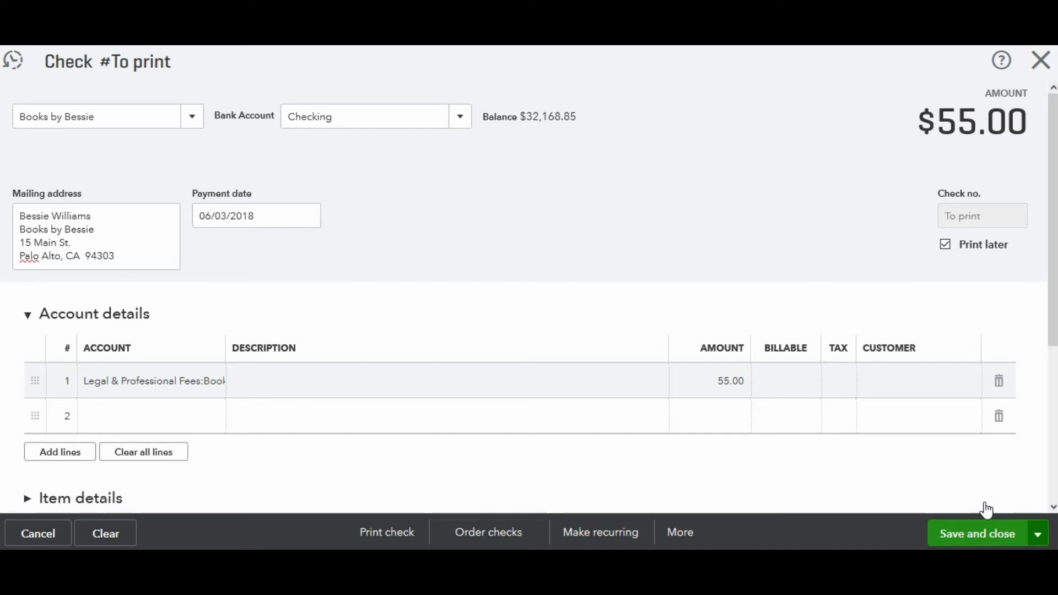
click(986, 515)
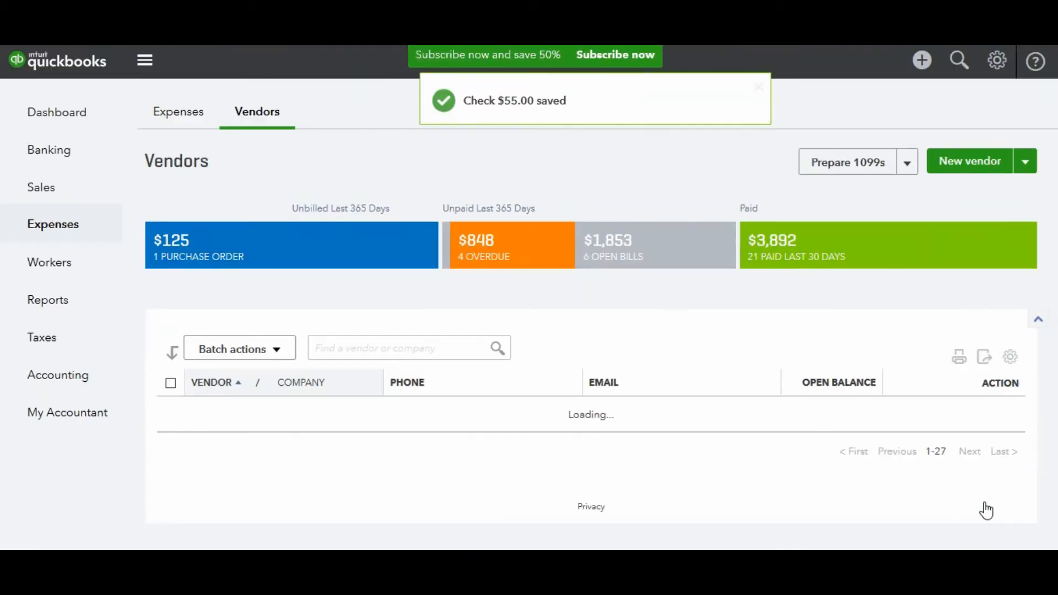
Create a new expense with Bob's Burger Joint as the payee
click(926, 65)
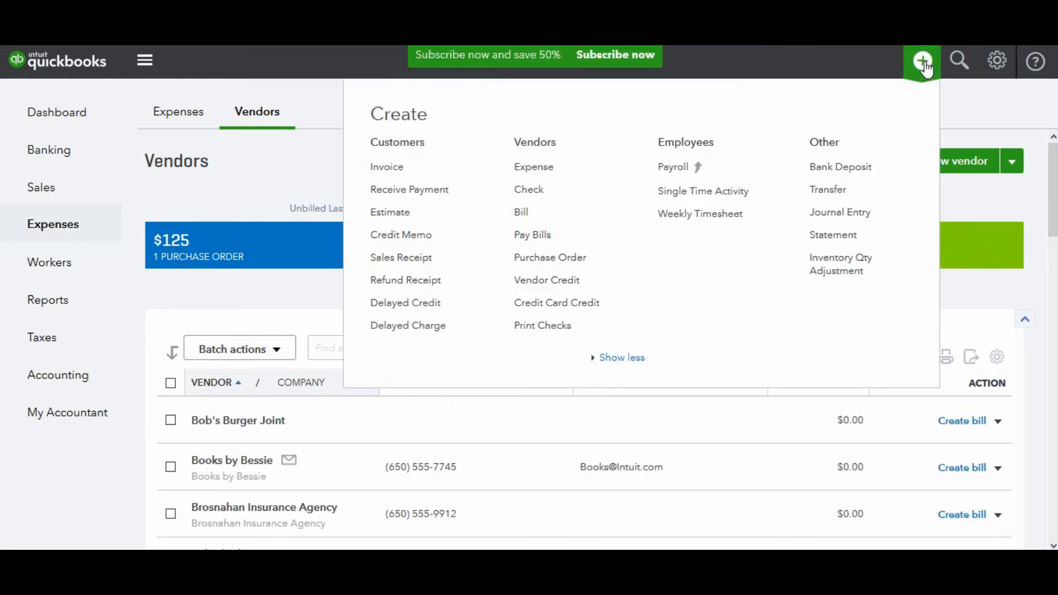
click(535, 175)
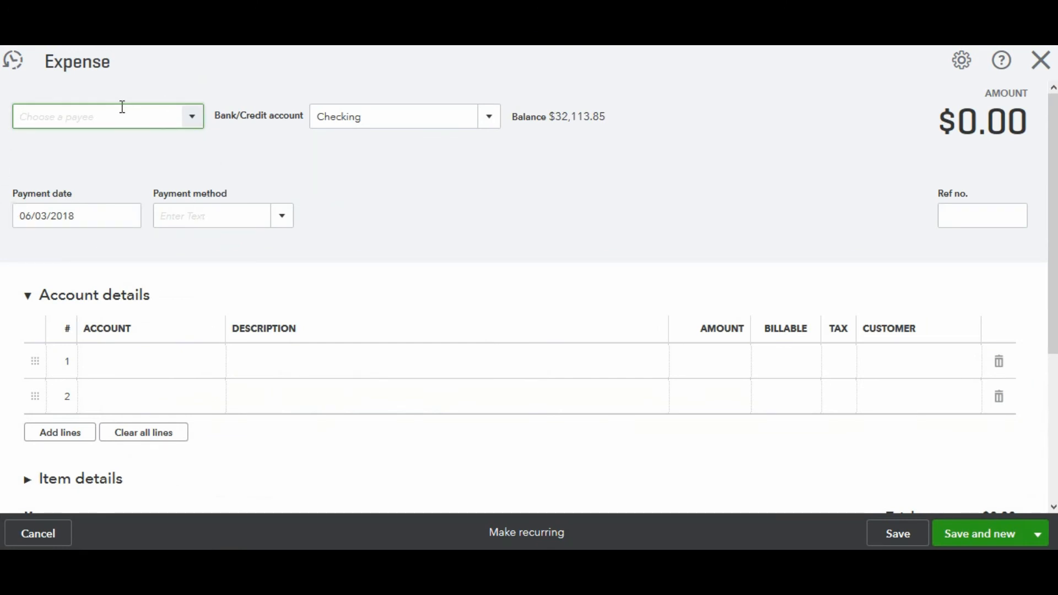
text(Bob's Burger Joint)
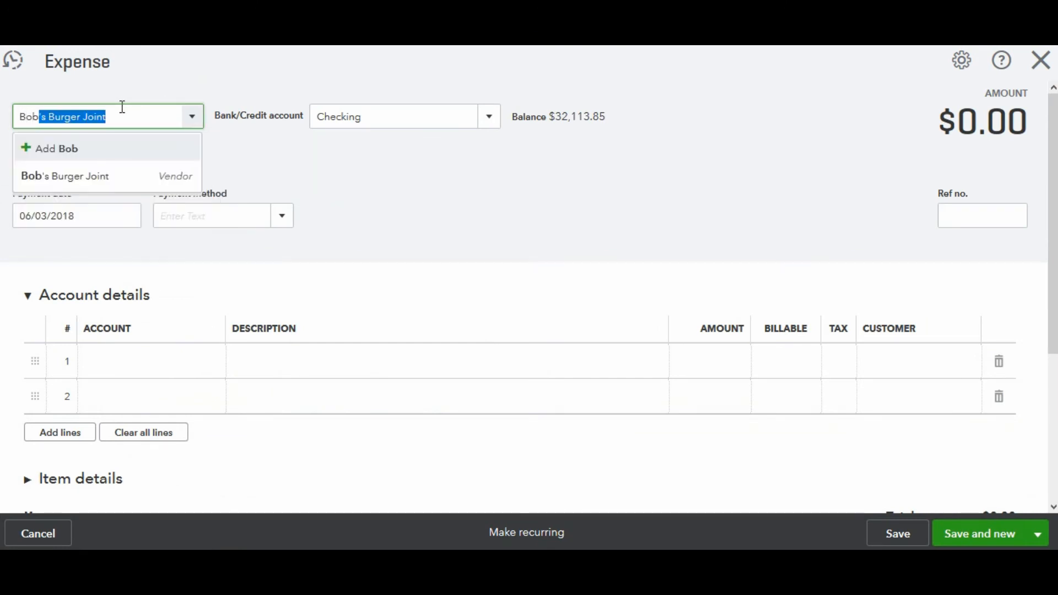
key(Tab)
Add a new payment method named Debit for the expense
key(Tab)
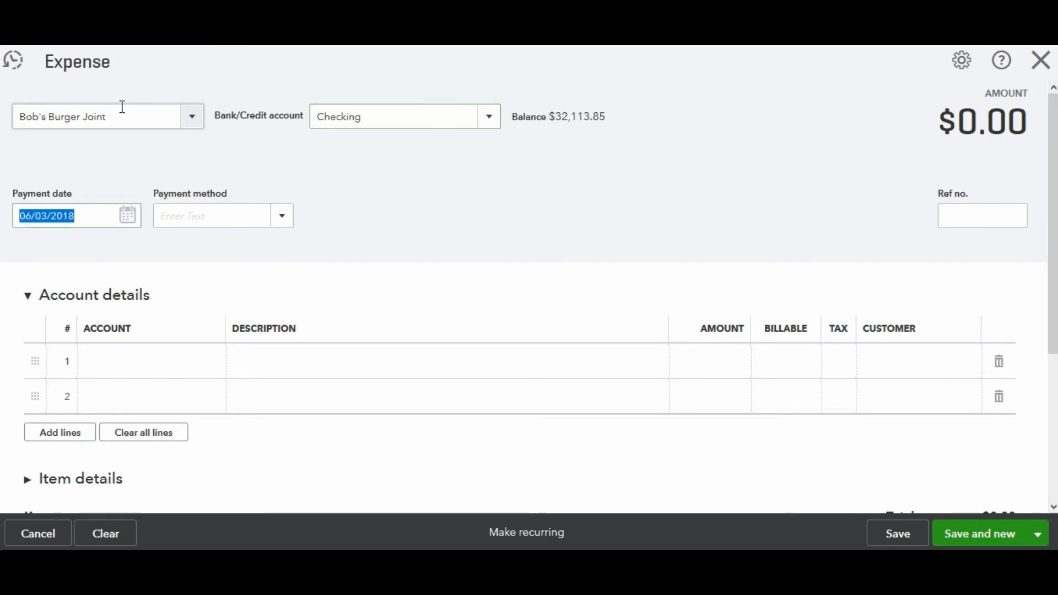
key(Tab)
text(Mas)
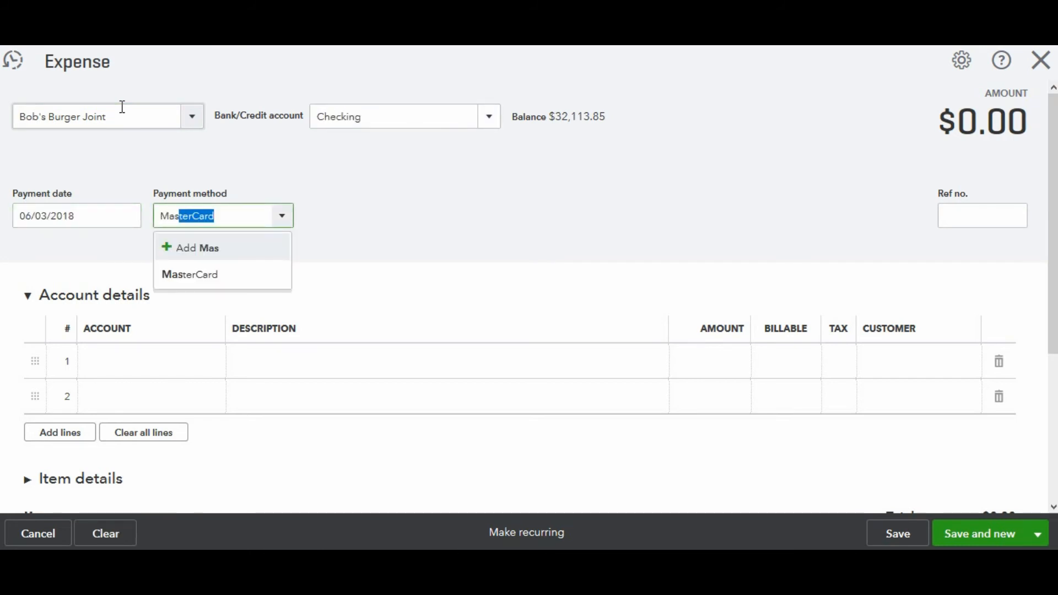
key(BackSpace)
key(BackSpace)
key(BackSpace)
key(BackSpace)
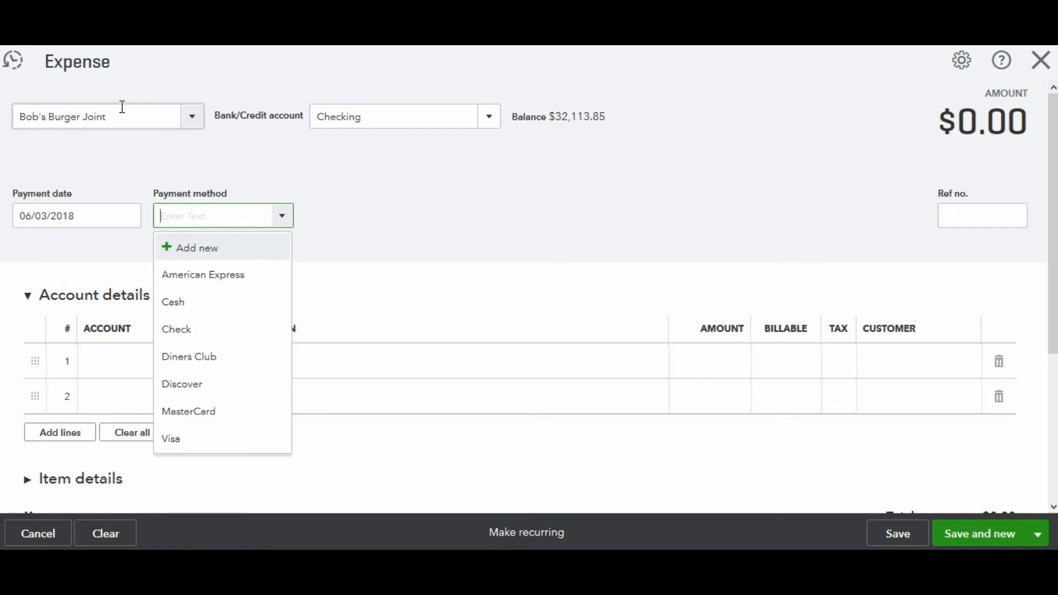
text(Debit)
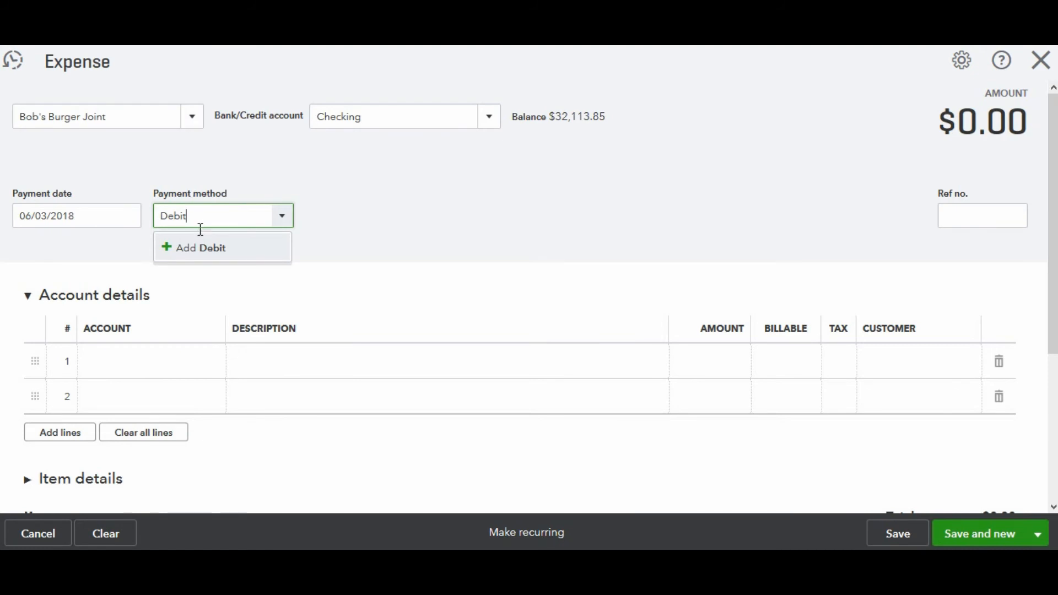
click(200, 248)
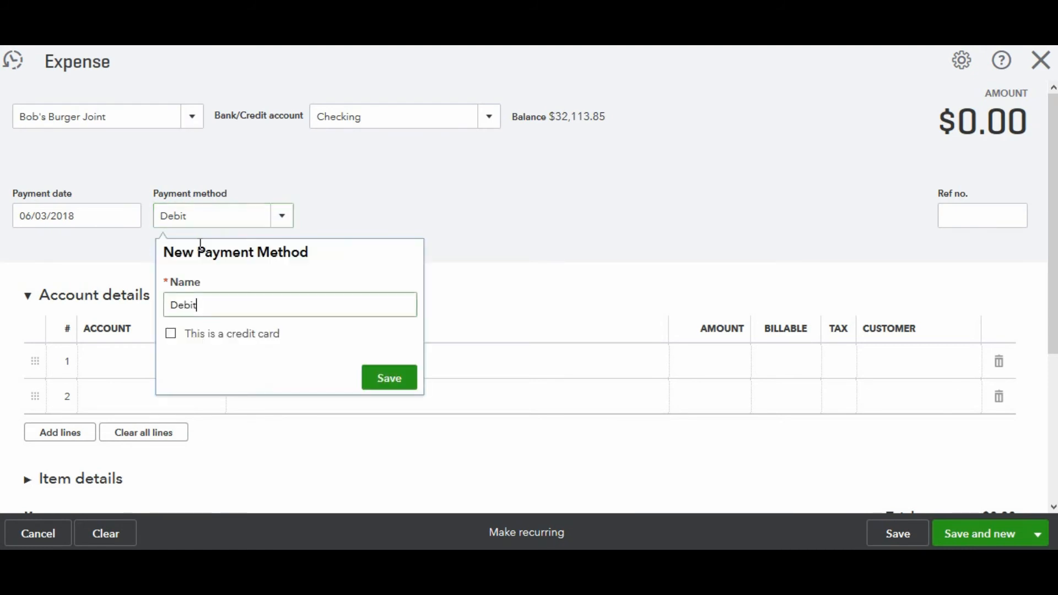
click(375, 379)
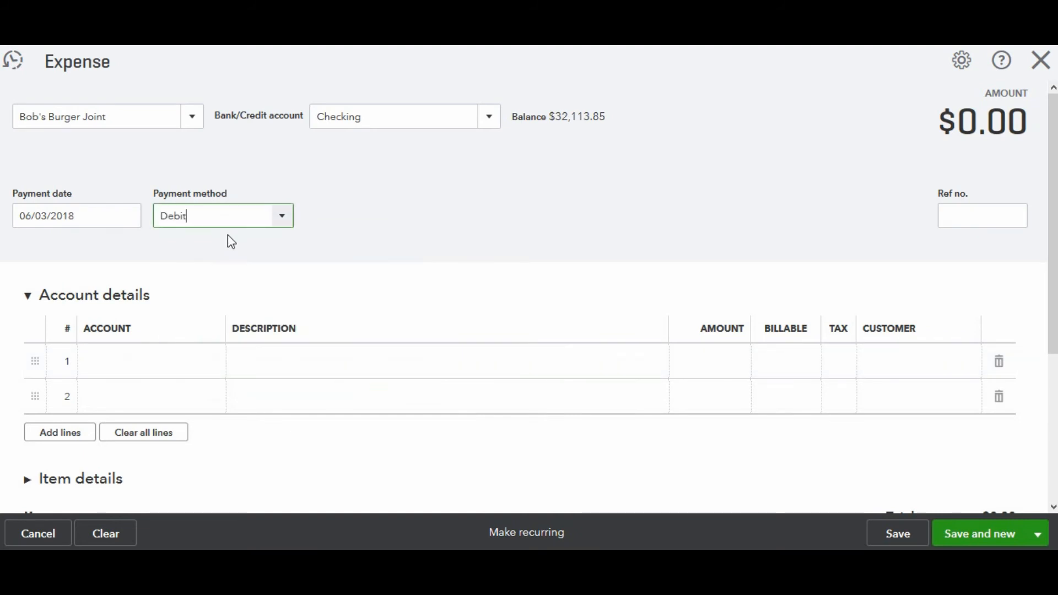
Try MasterCard as the payment method and the Mastercard account, then return the account to Checking
drag(216, 216, 144, 217)
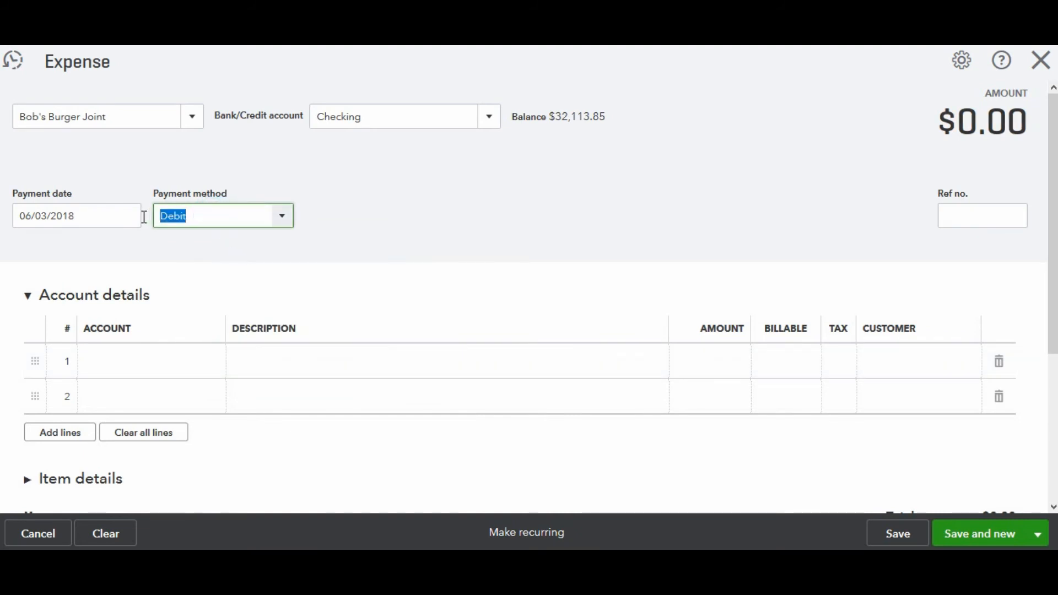
text(MasterCard)
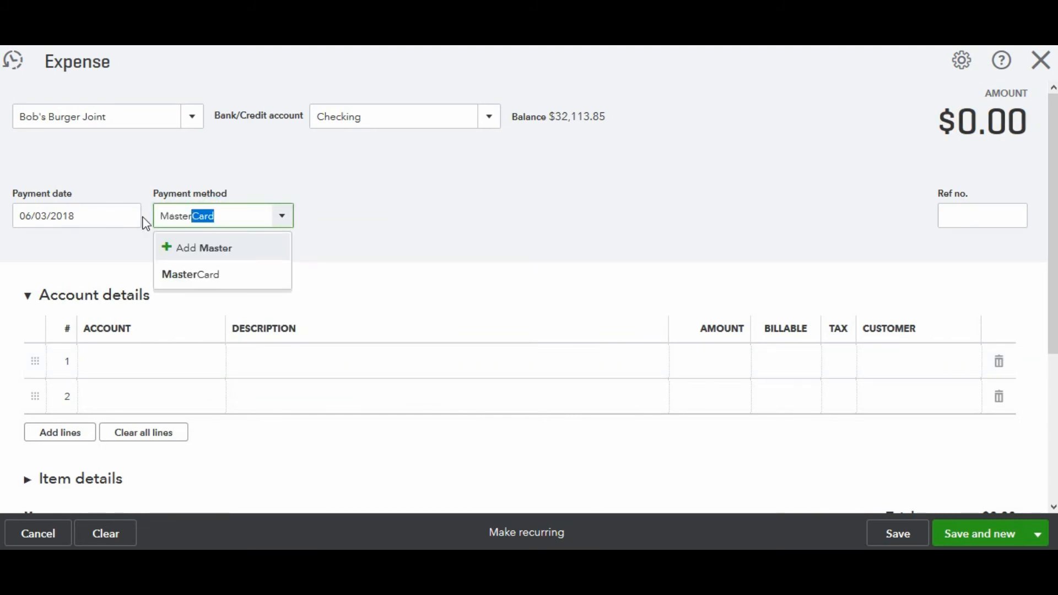
key(Tab)
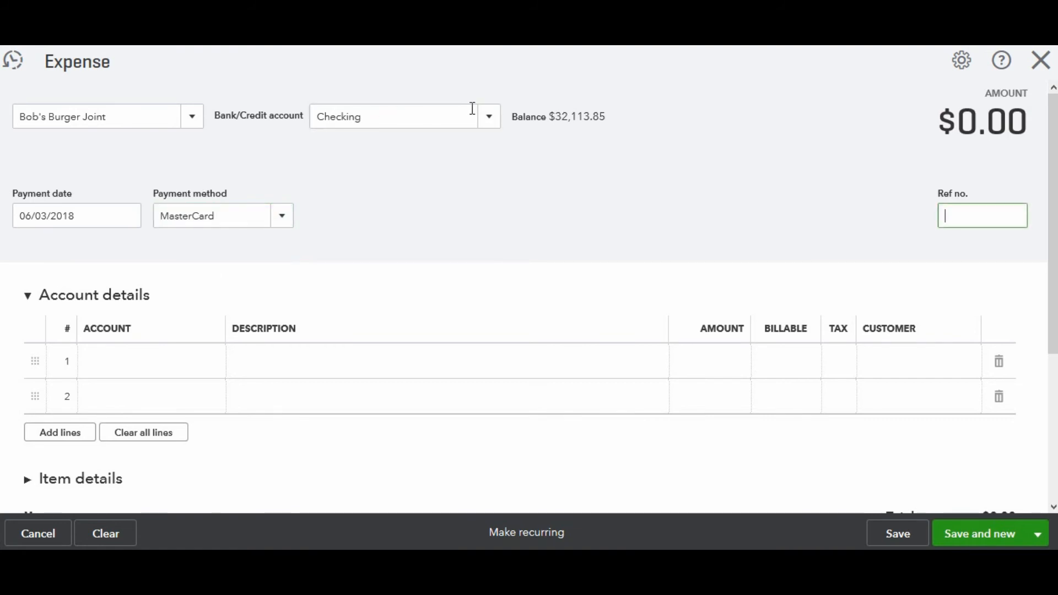
click(490, 122)
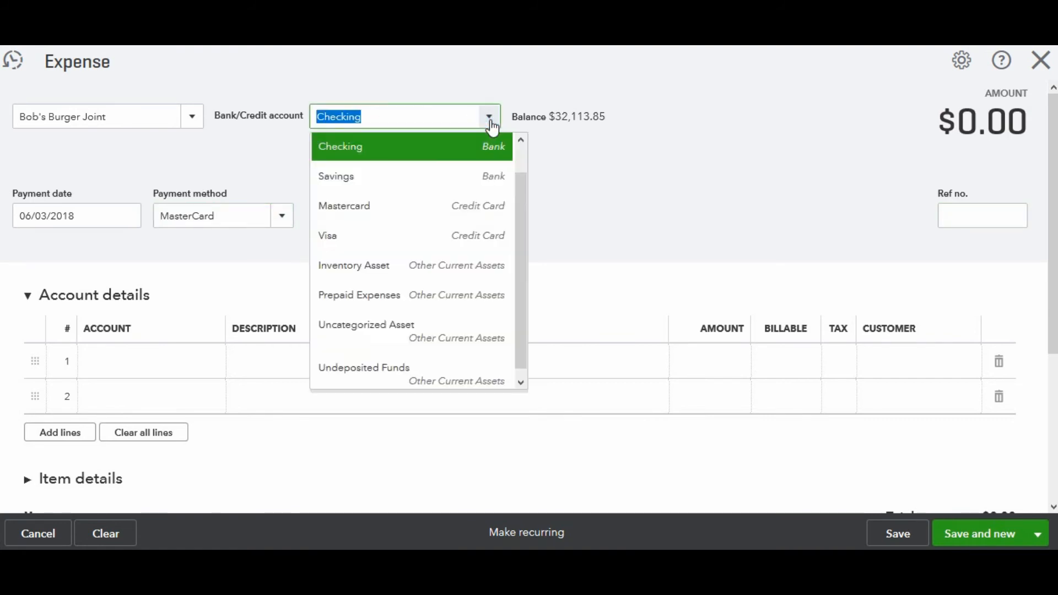
click(358, 208)
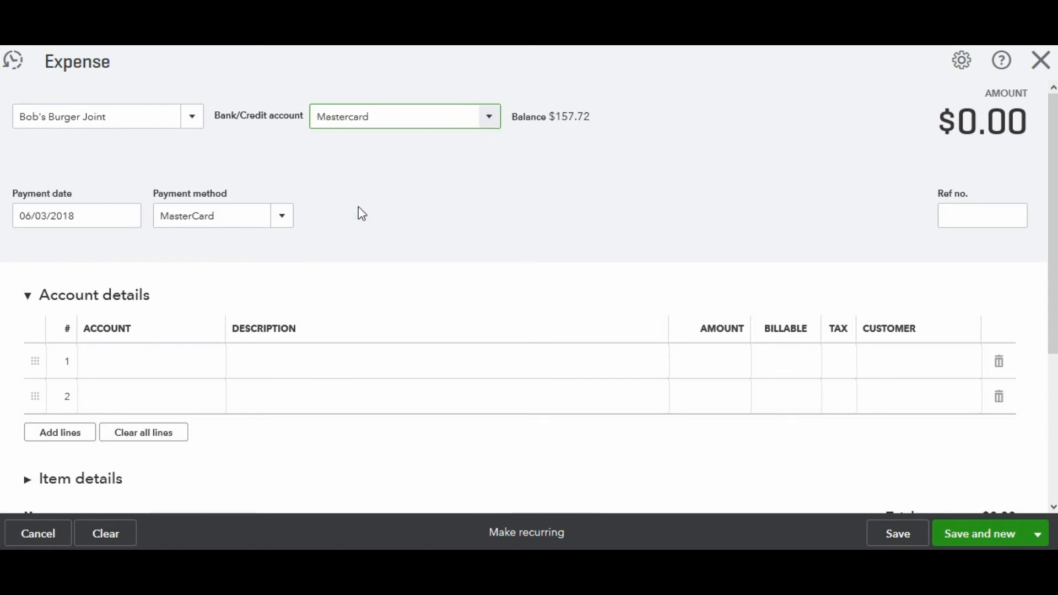
click(490, 118)
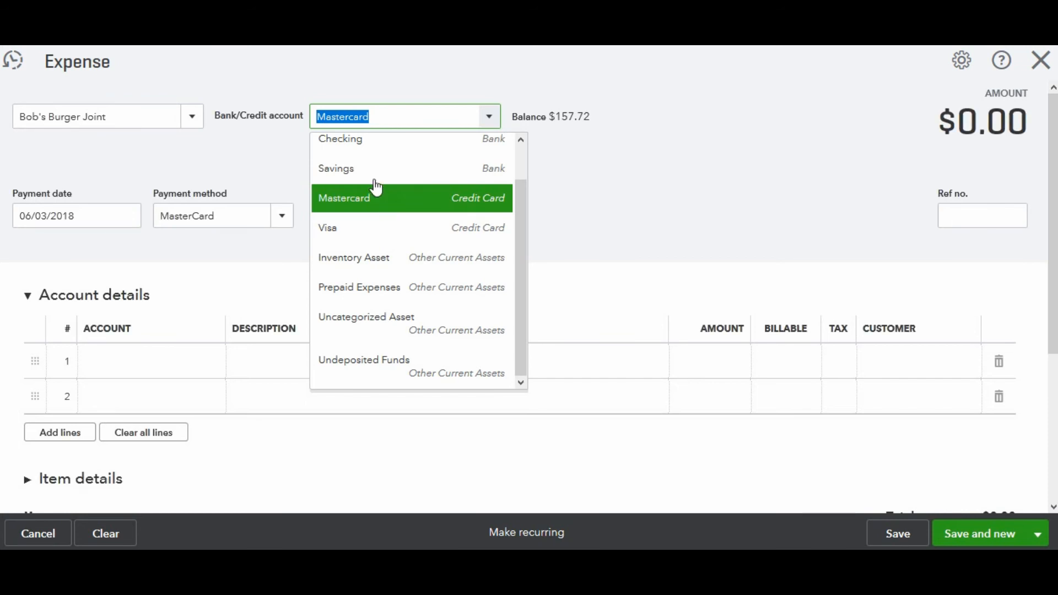
click(346, 150)
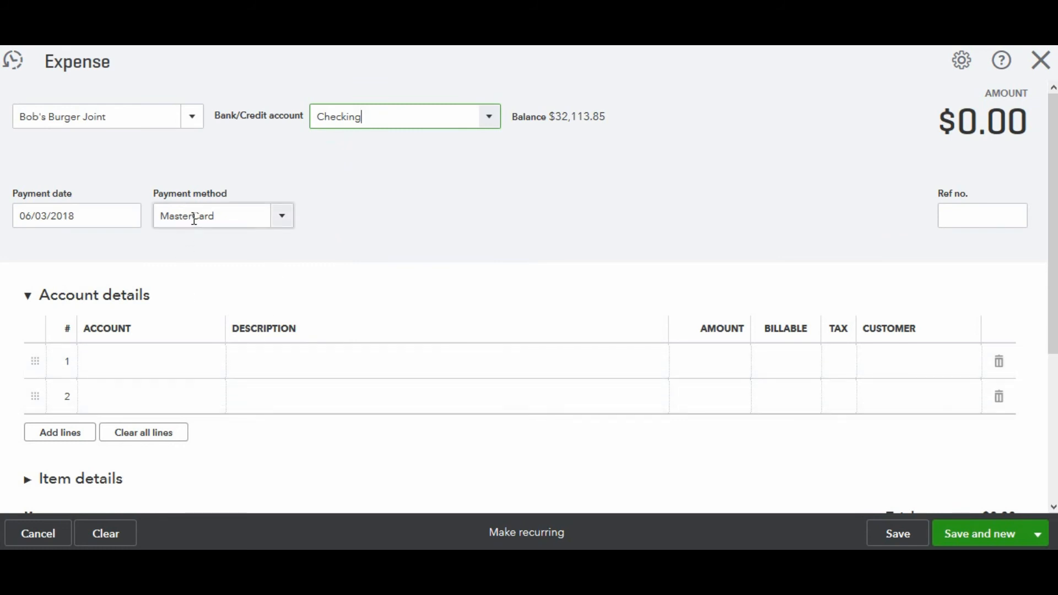
Add a new payment method named ACH
click(223, 215)
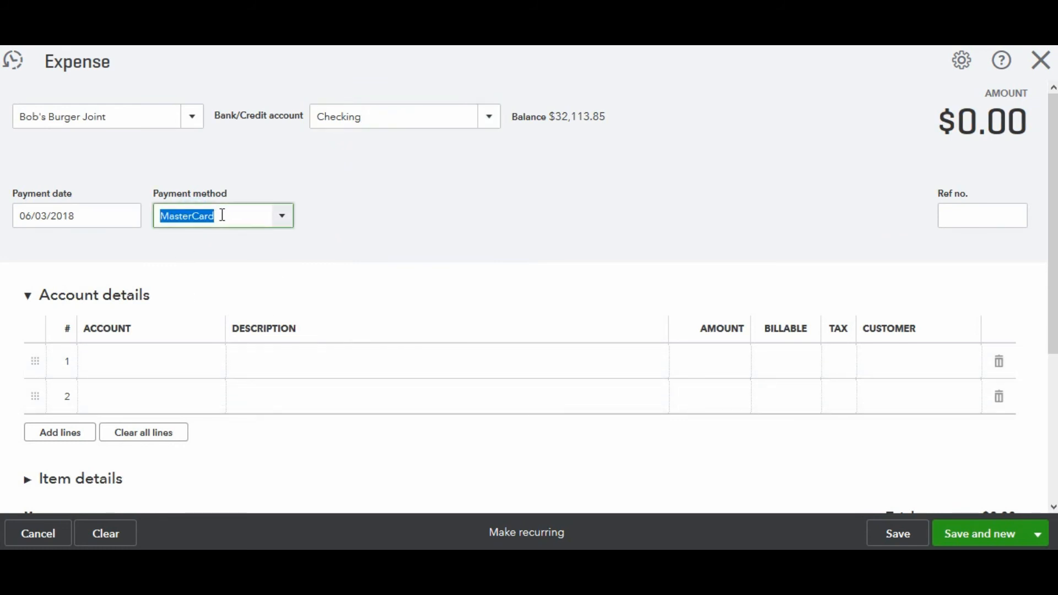
text(ACH)
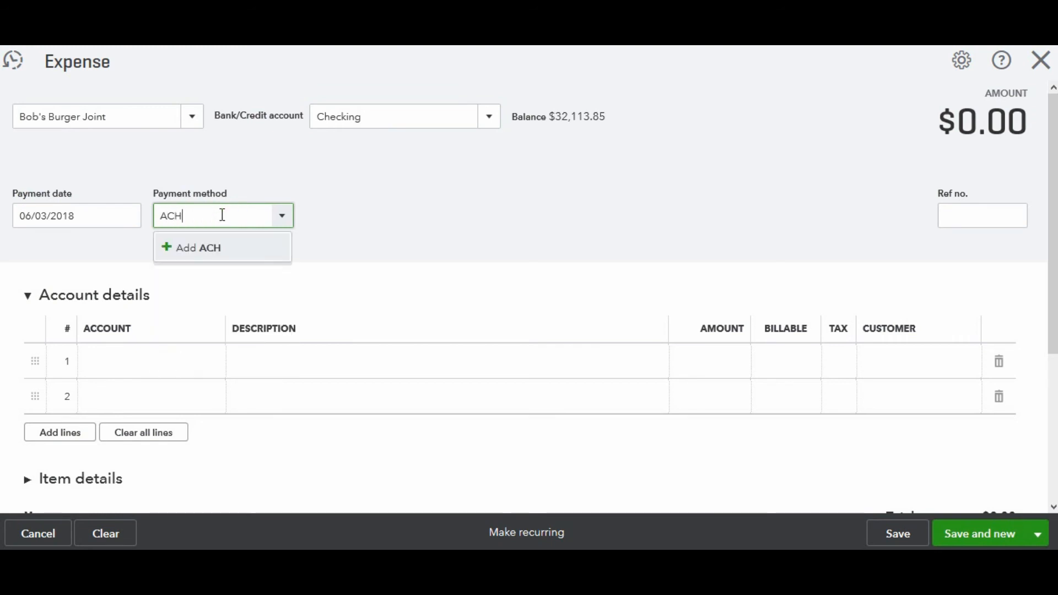
click(204, 254)
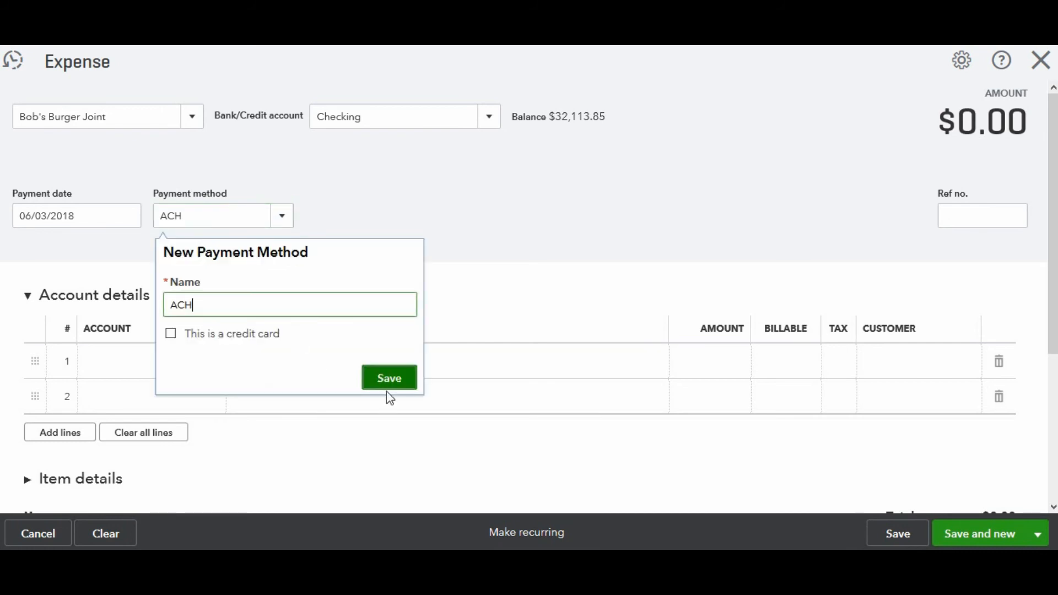
click(389, 384)
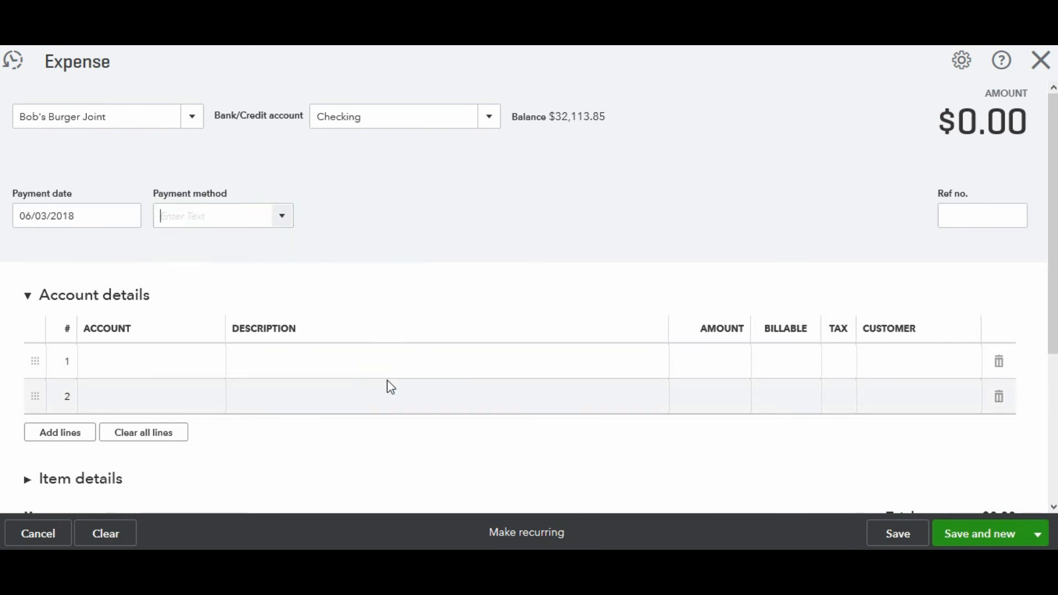
Set the expense's payment method to Debit
click(157, 370)
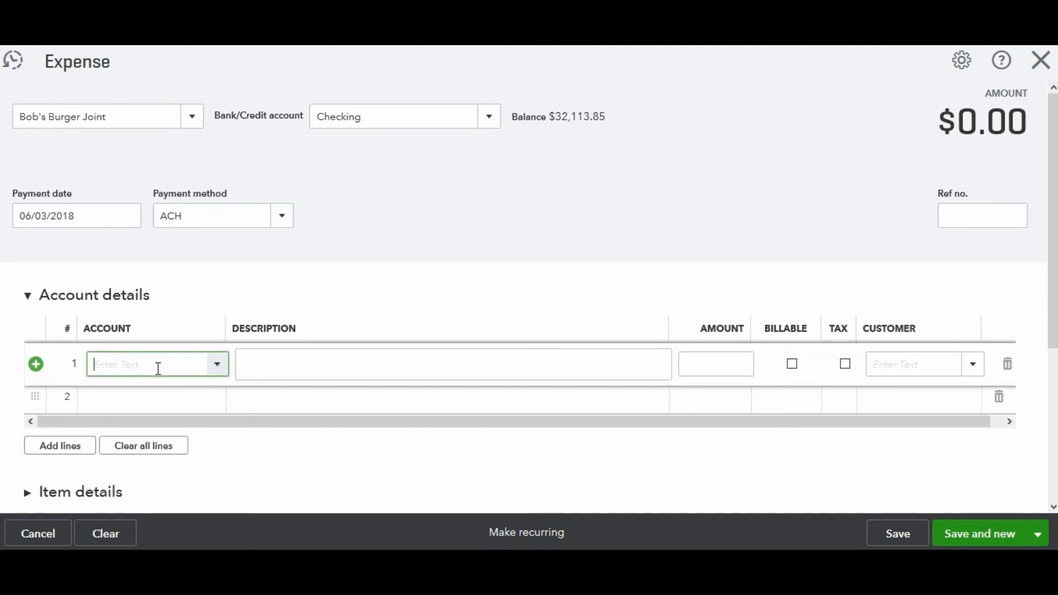
click(227, 216)
text(deb)
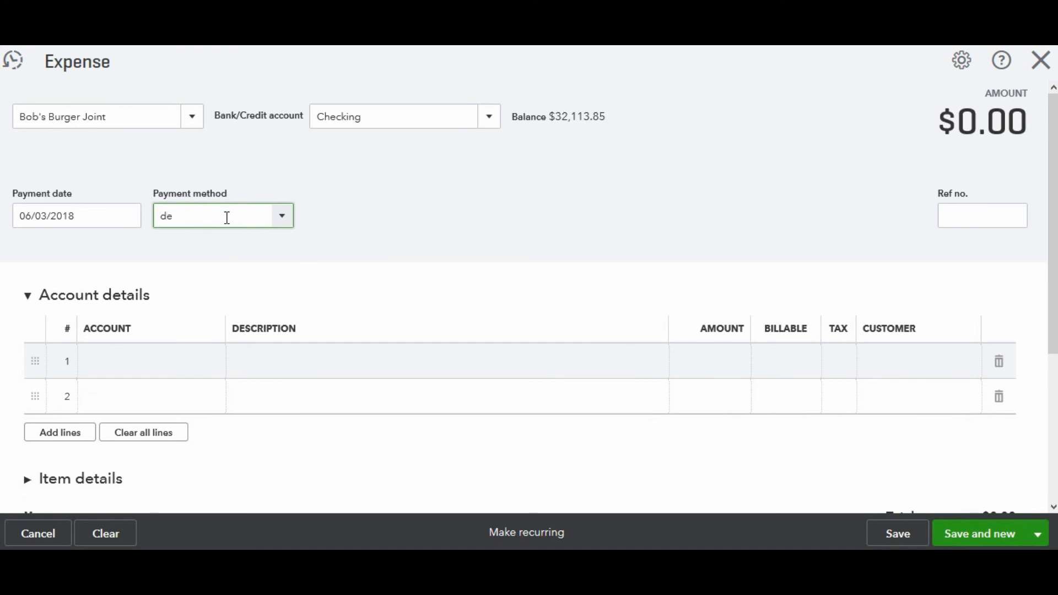
key(Tab)
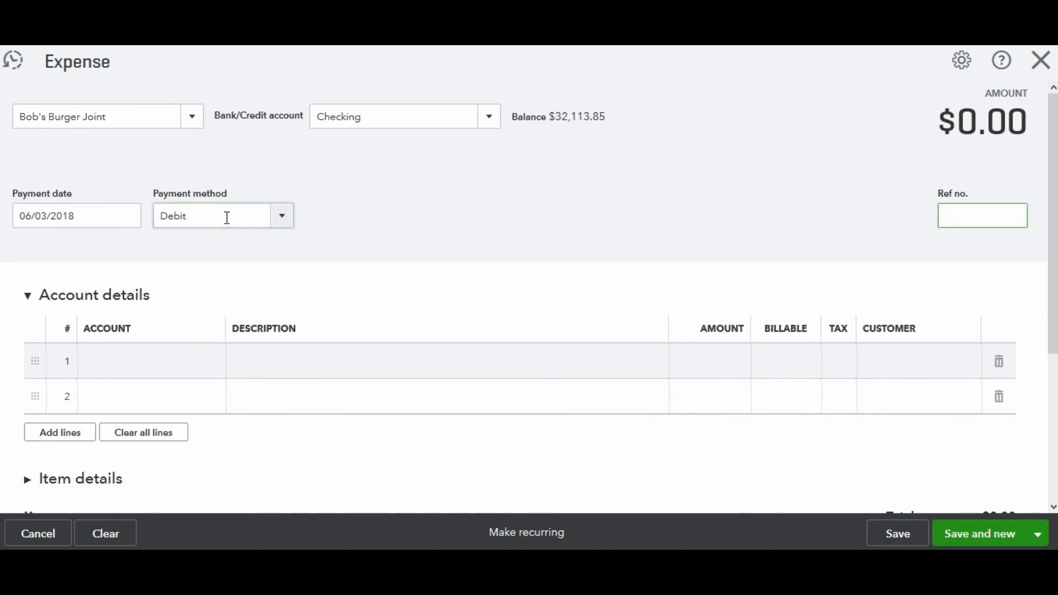
Enter a Meals and Entertainment line of 12.00, then save and close the expense
click(160, 360)
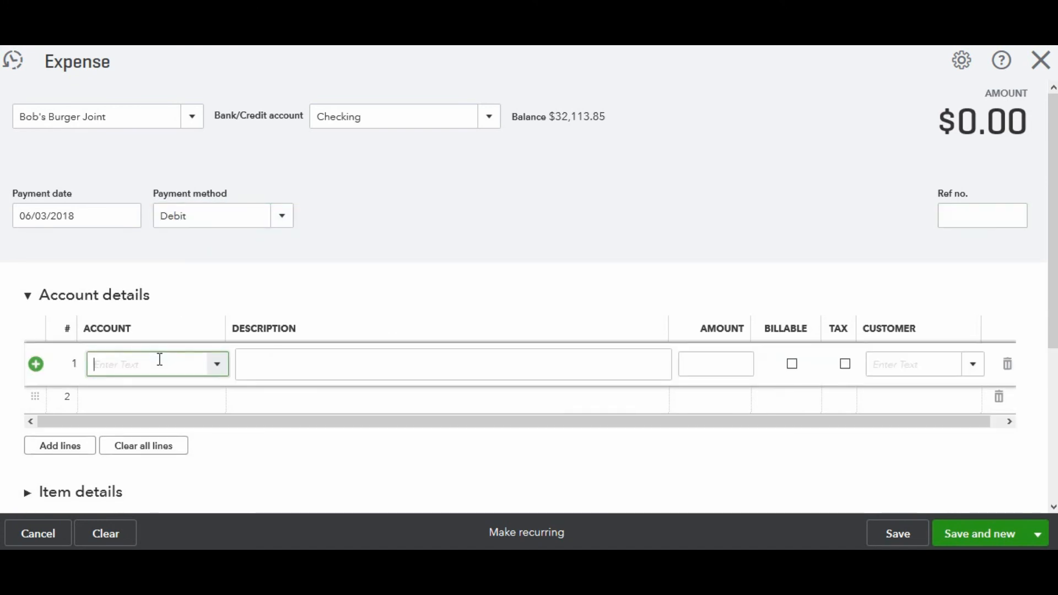
text(mea)
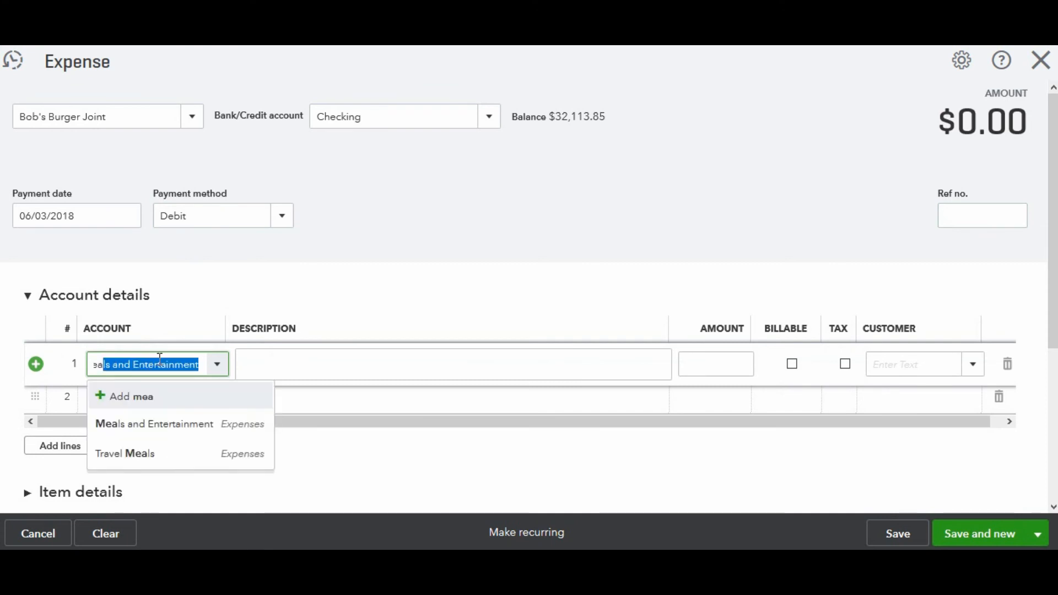
key(Tab)
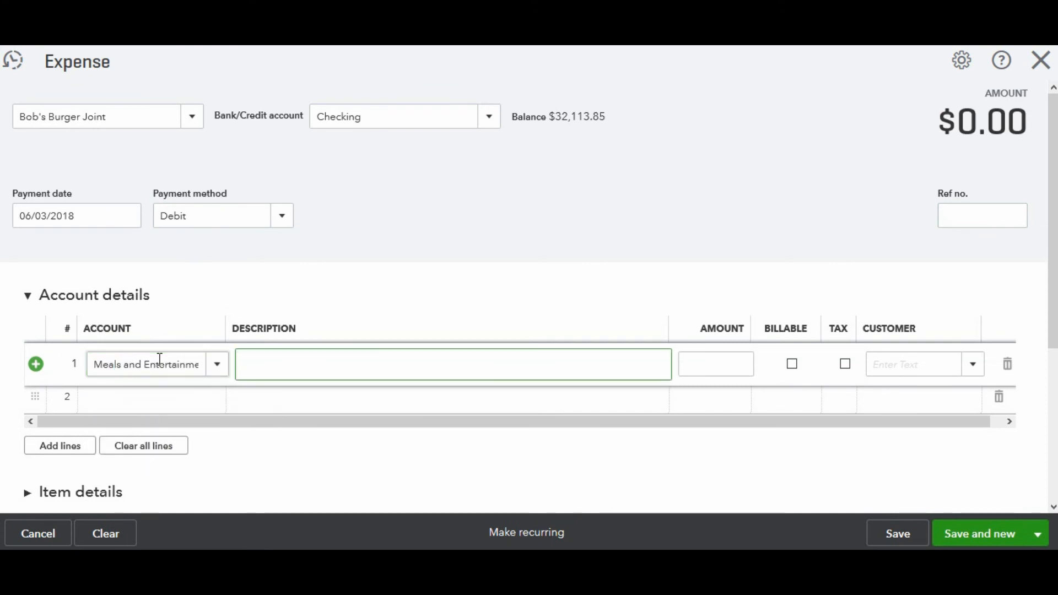
key(Tab)
text(12)
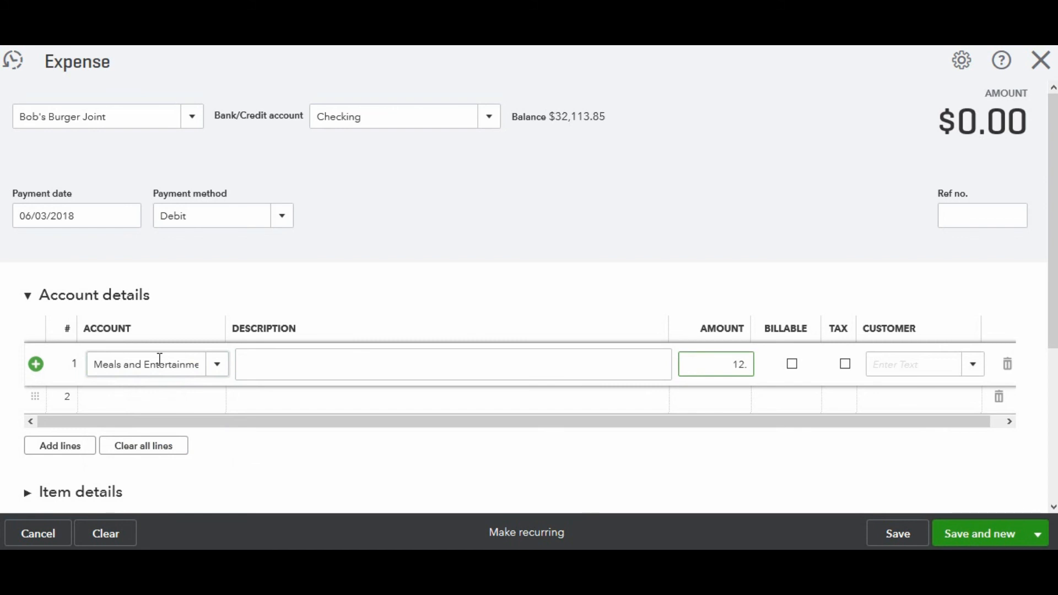
text(.00)
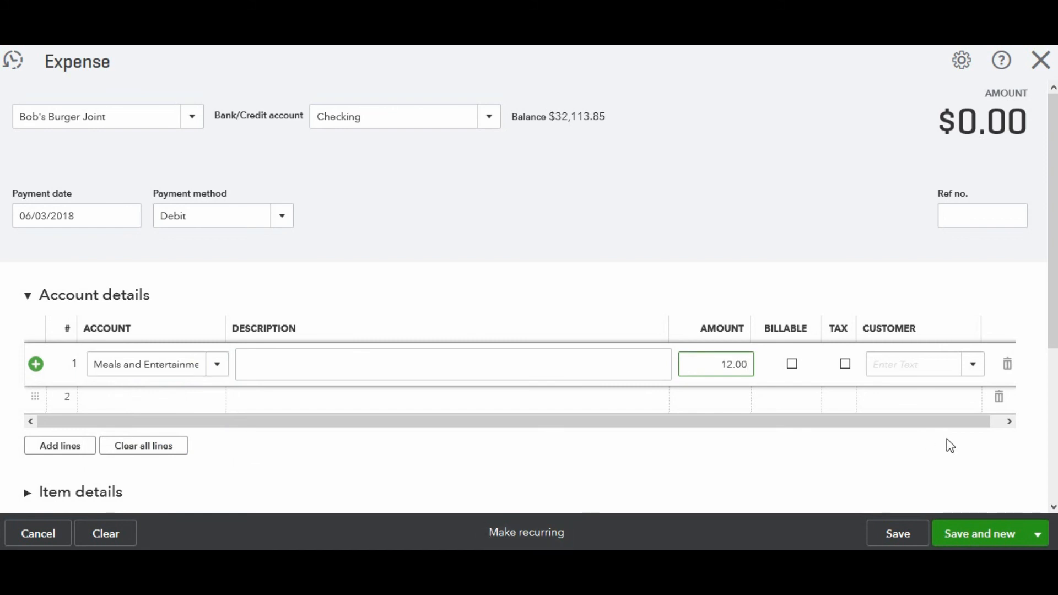
click(1040, 535)
click(996, 512)
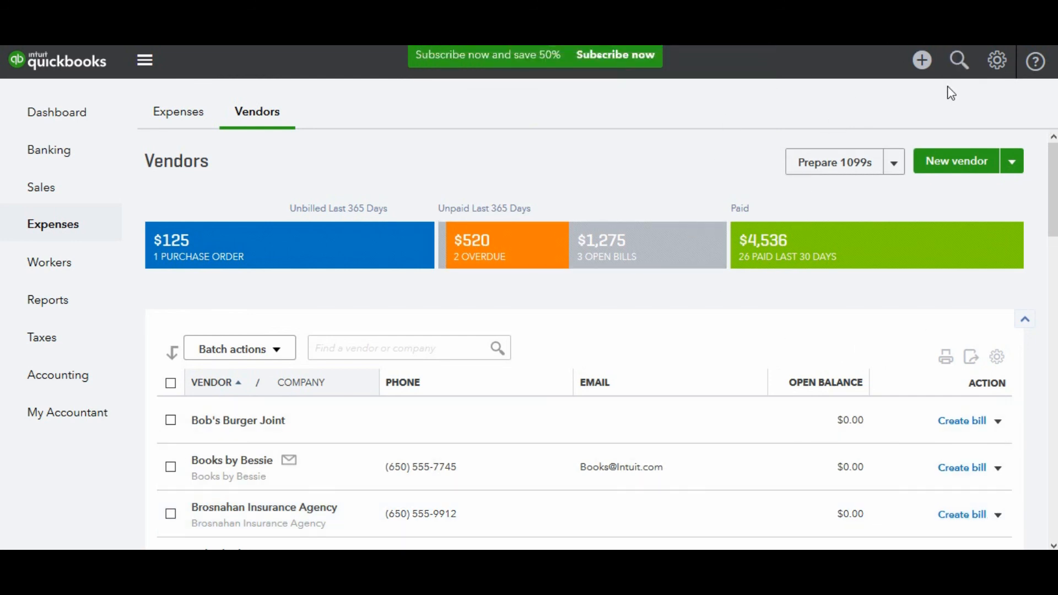
click(924, 68)
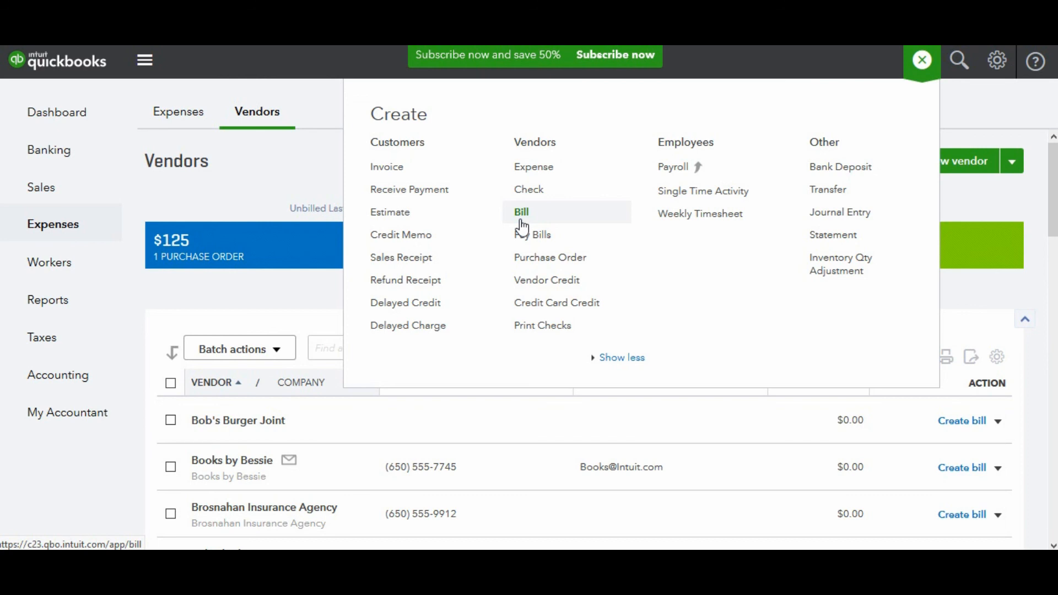
click(246, 193)
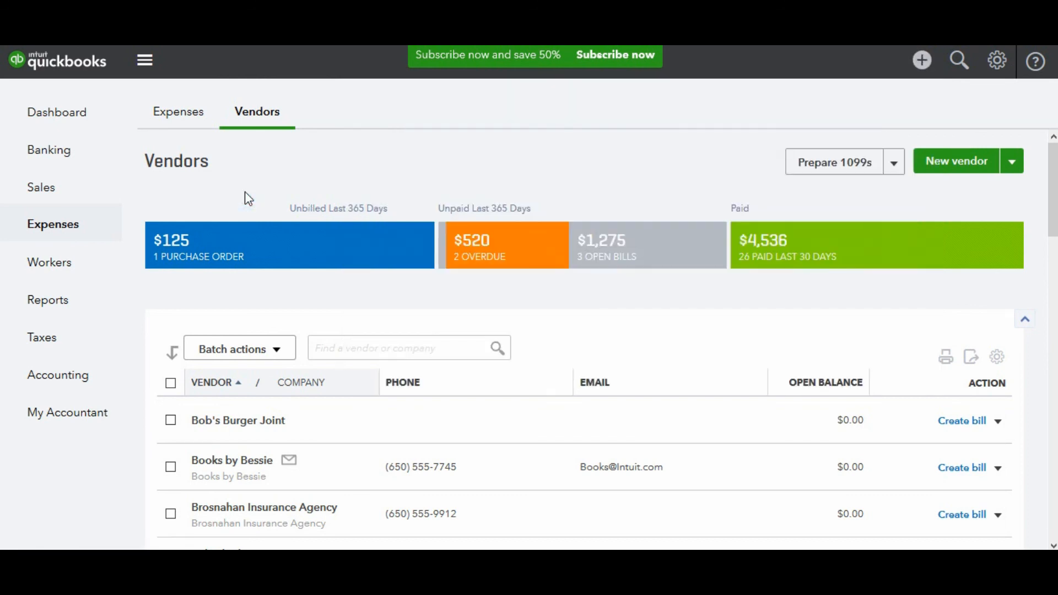